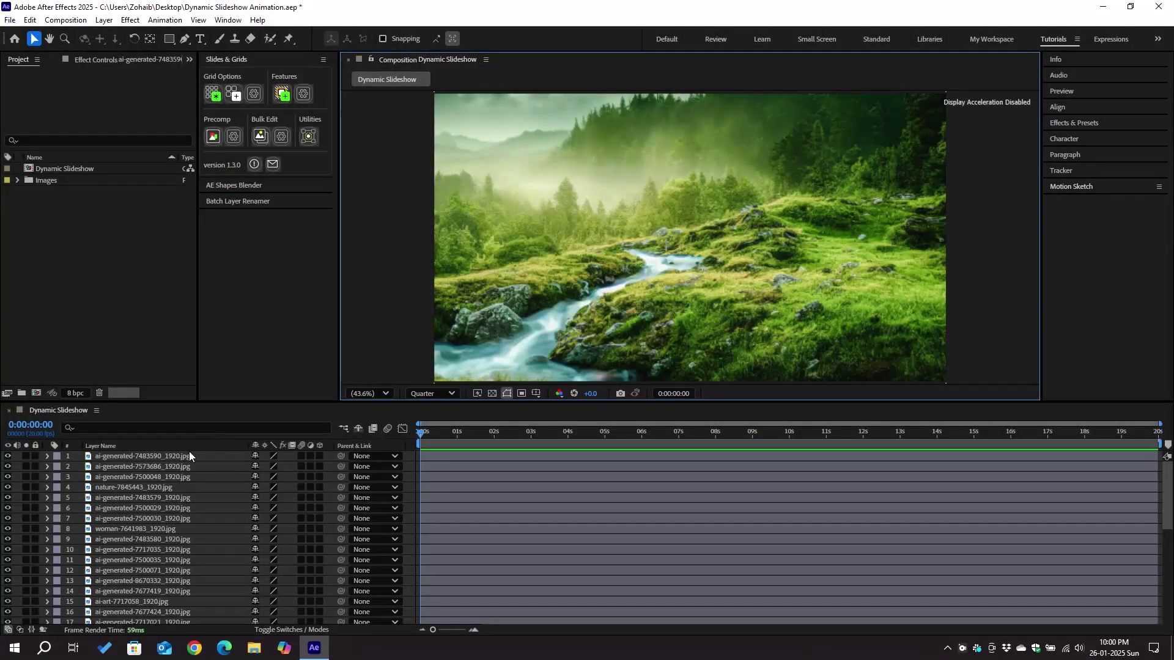
Select all image layers in Dynamic Slideshow and open the Slides & Grids grid options.
left_click(186, 454)
key("ctrl+a")
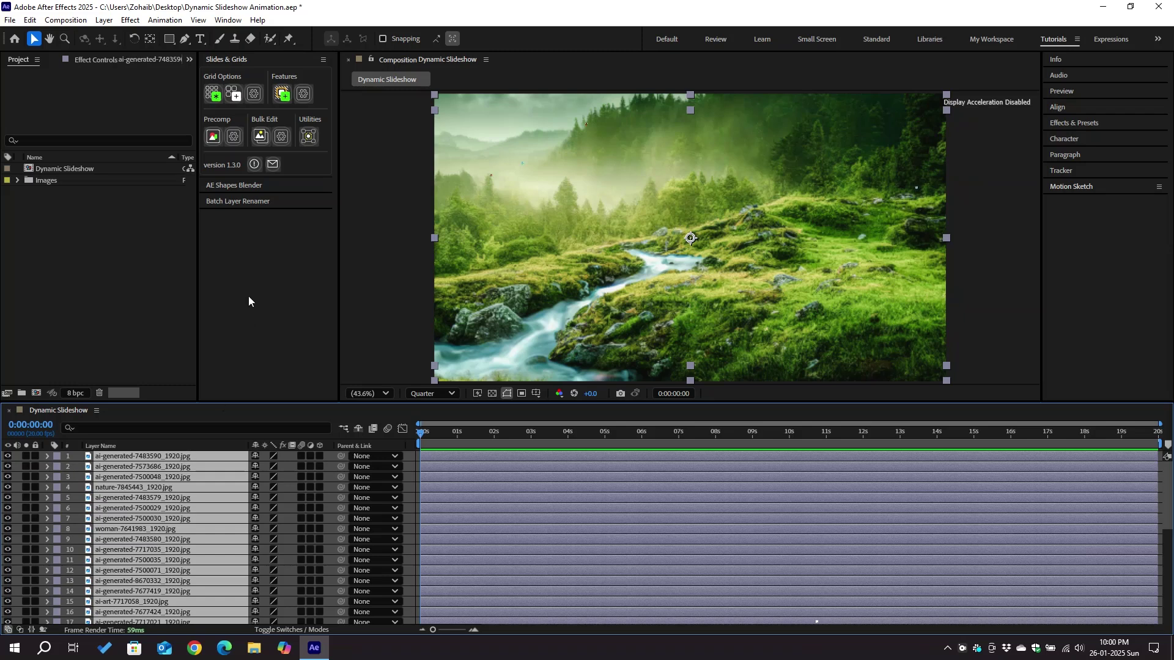
left_click(255, 98)
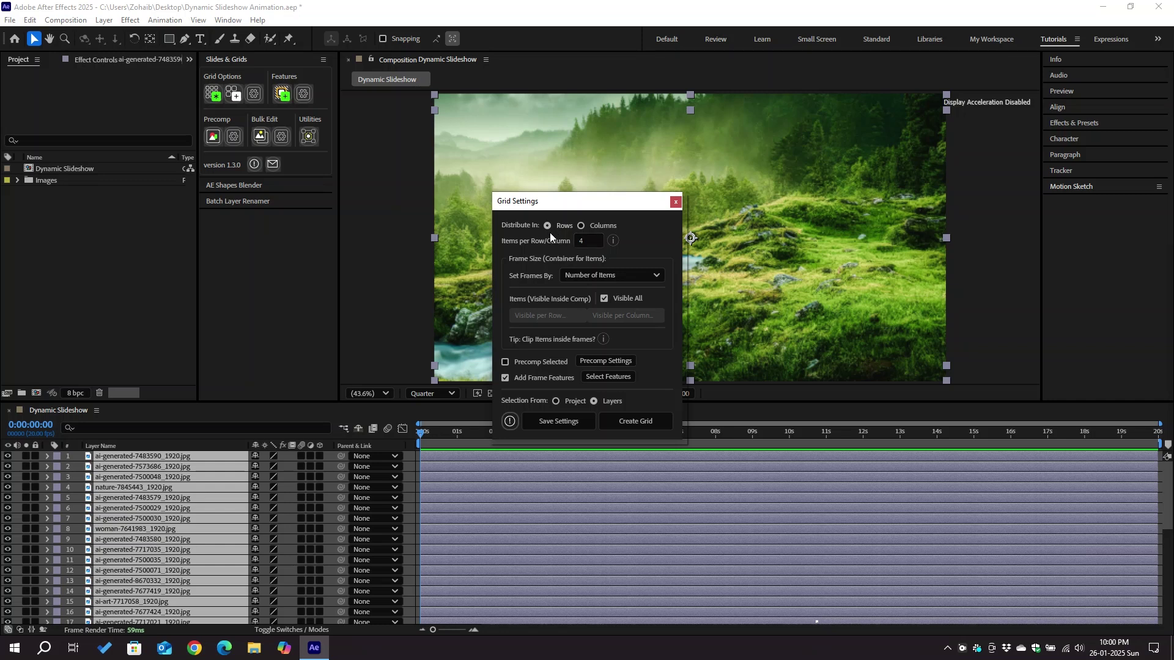
Set items per row to 10, keeping frames set by Number of Items.
double_click(587, 240)
type("10")
left_click(614, 275)
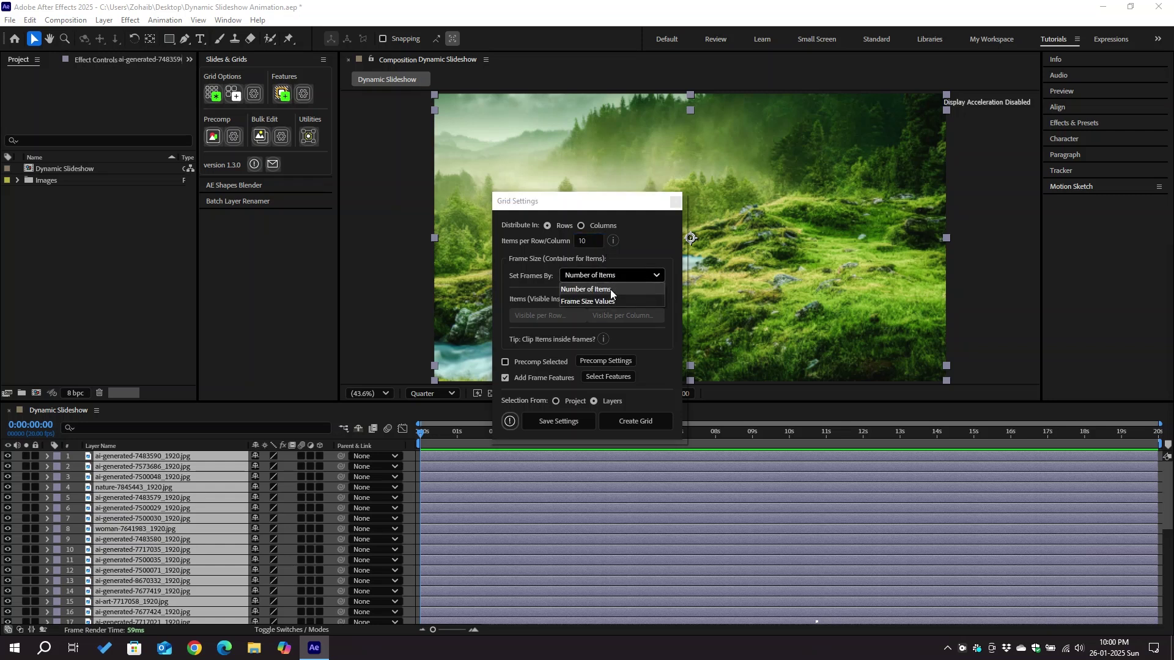
left_click(611, 289)
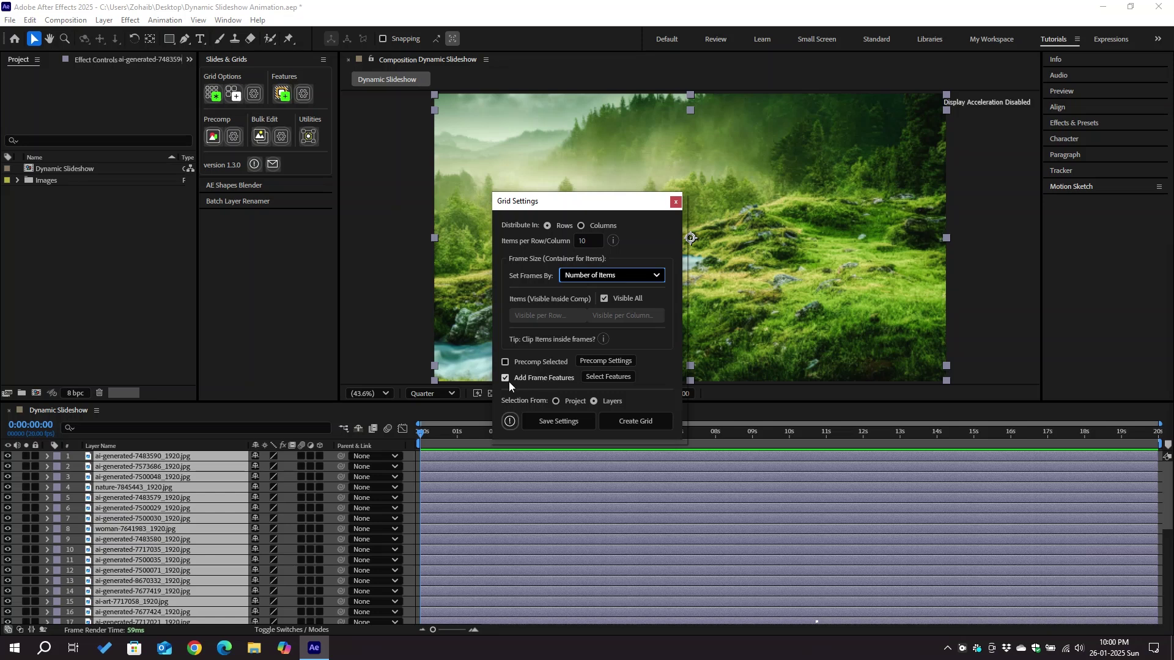
Enable Add Mask in the frame features and create the grid.
left_click(594, 374)
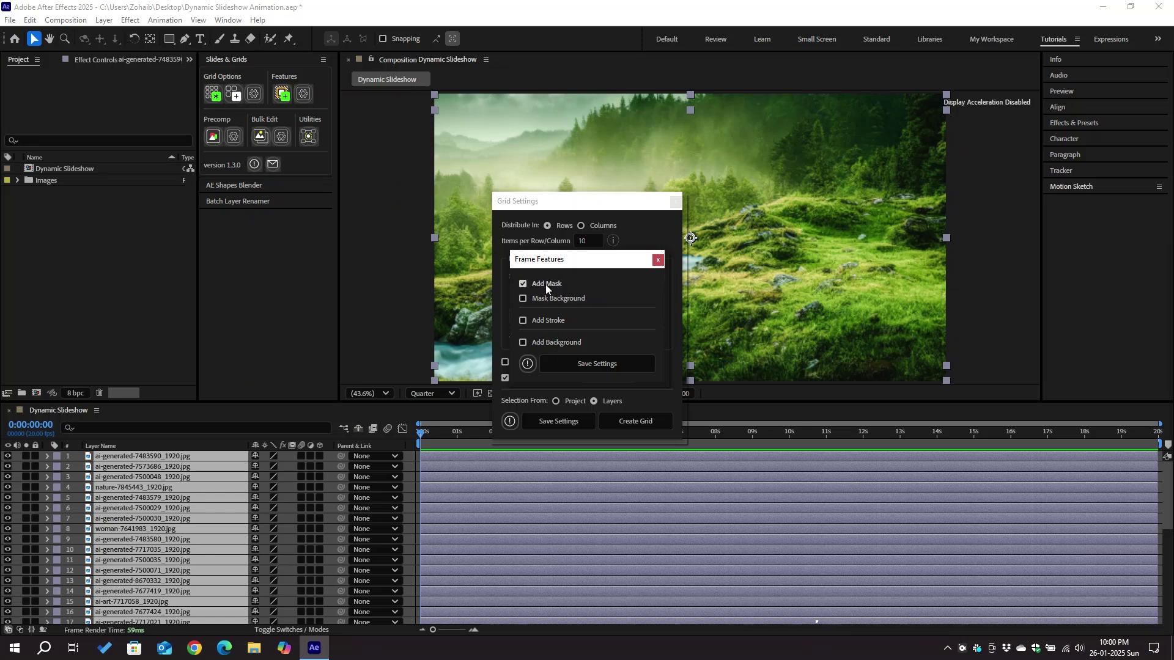
left_click(589, 358)
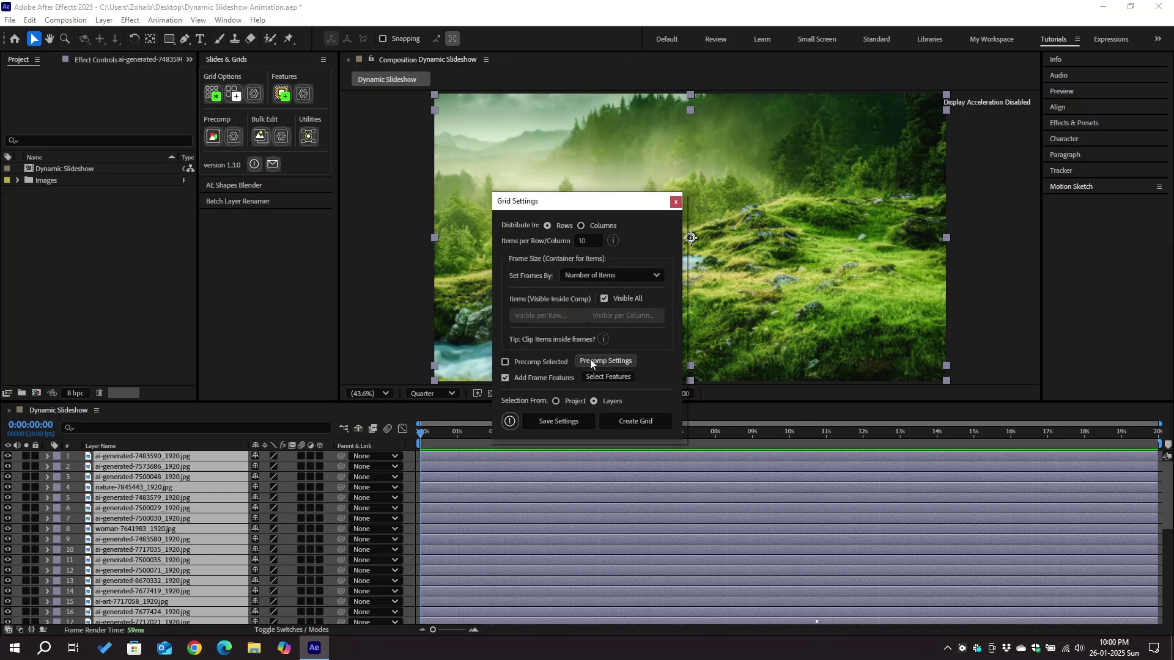
left_click(637, 423)
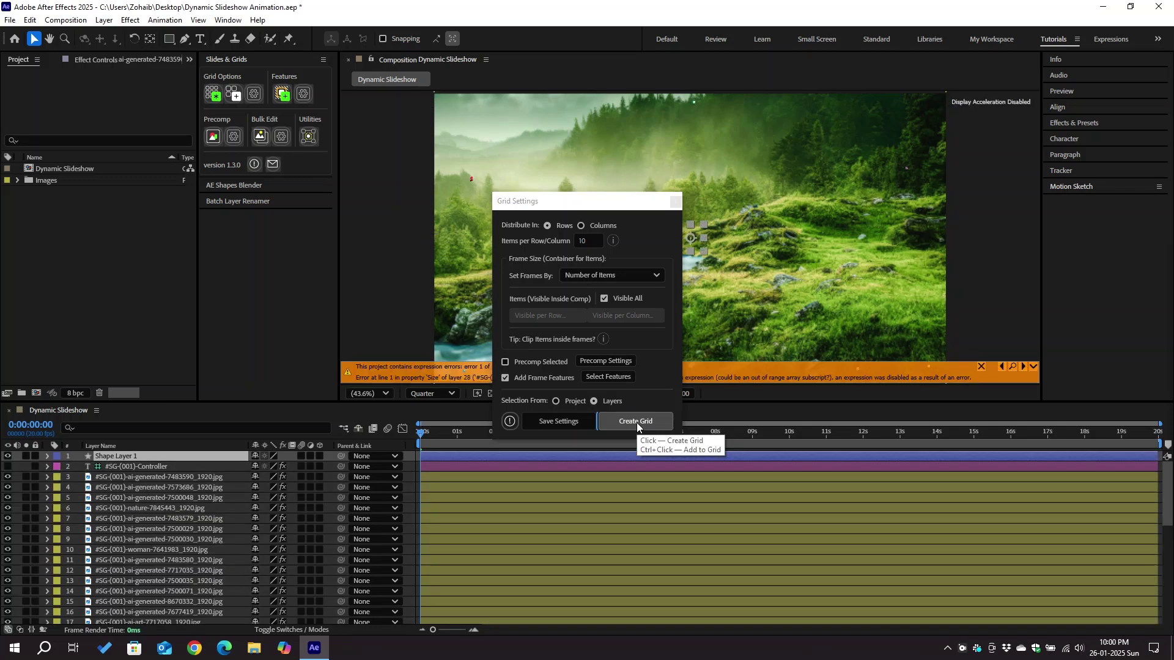
Generate the 10-per-row grid and show the #SG-(001)-Controller's Effect Controls.
left_click(636, 421)
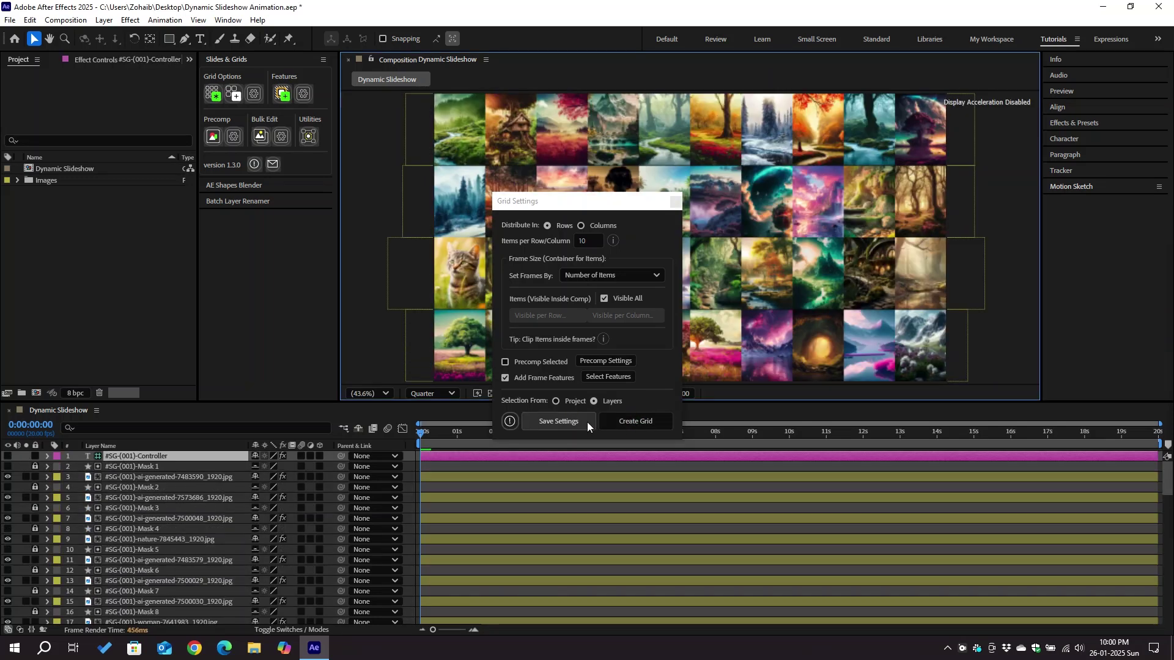
left_click(587, 423)
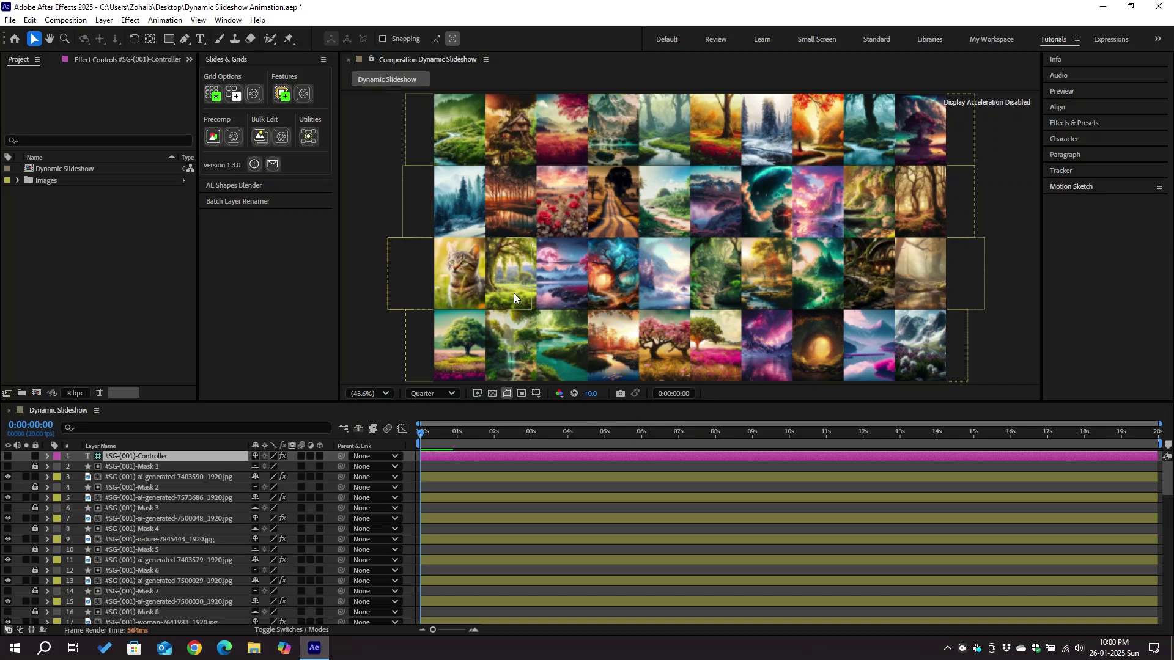
left_click(182, 454)
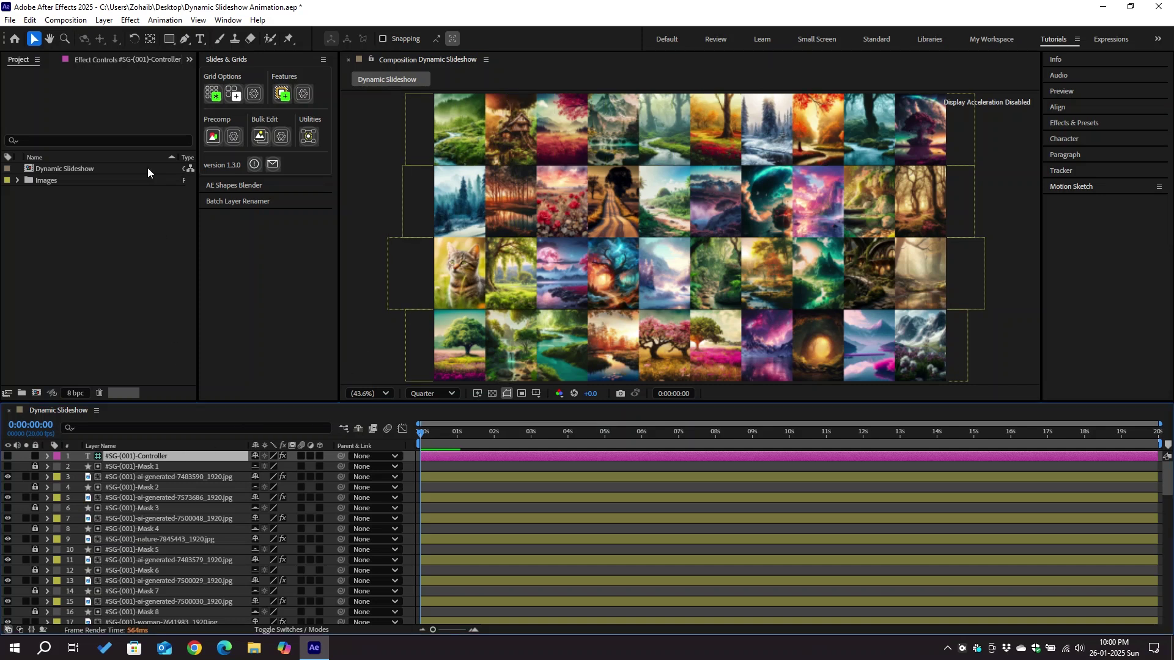
left_click(133, 60)
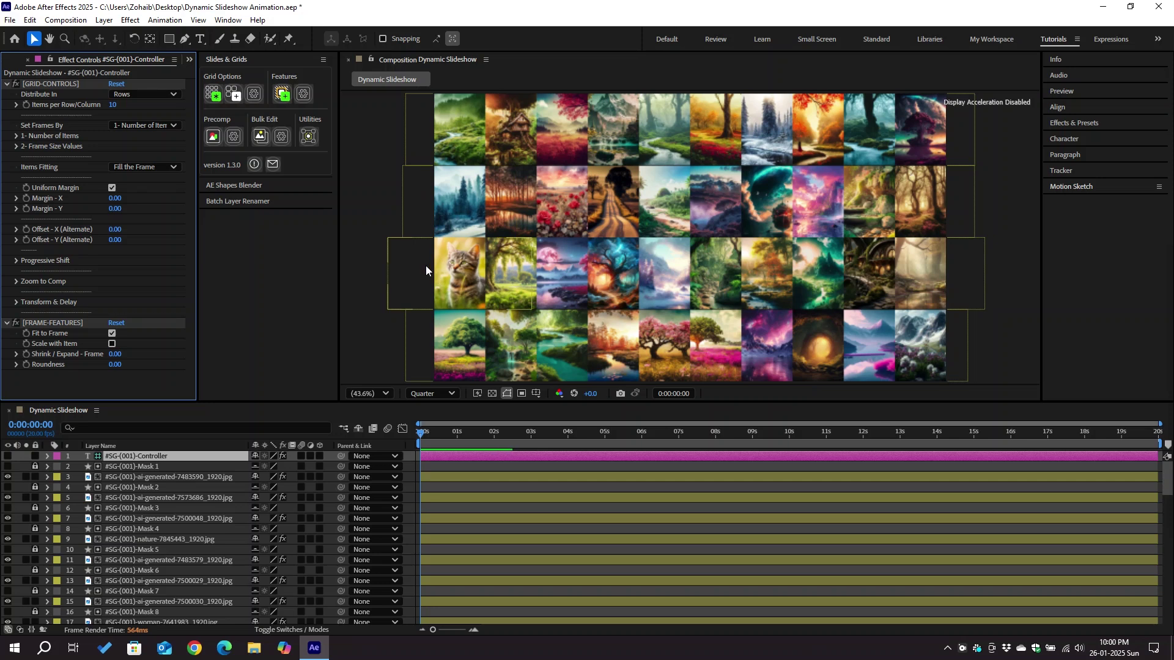
Try Fit to Frame, return Items Fitting to Fill the Frame, and expand Number of Items.
left_click(160, 168)
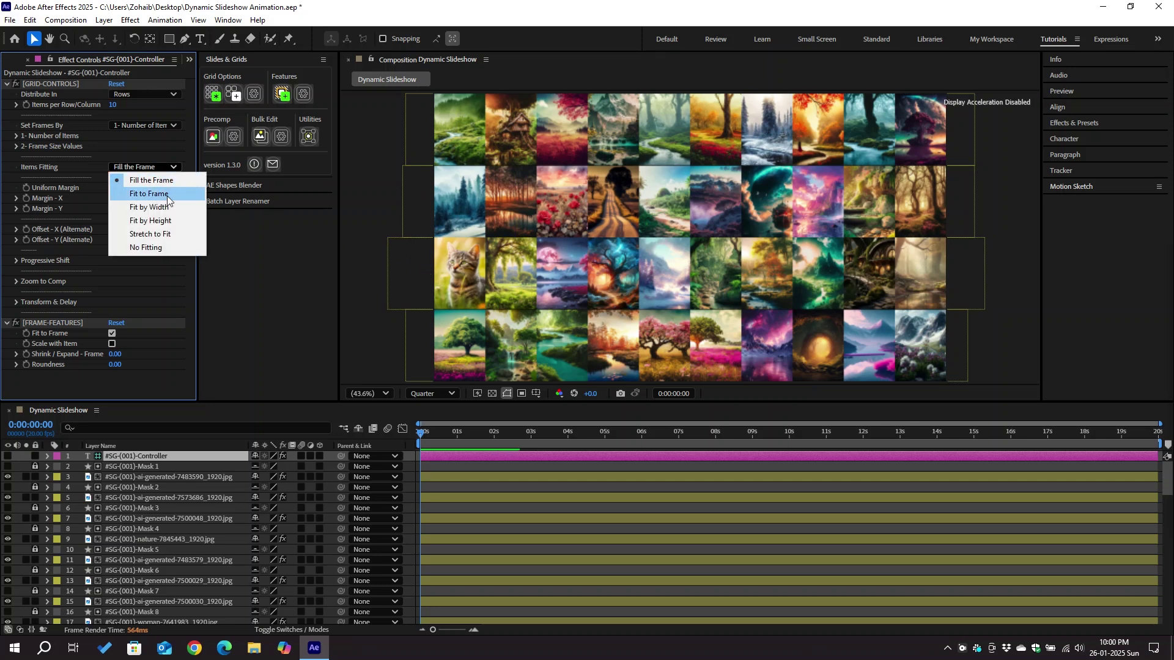
left_click(167, 195)
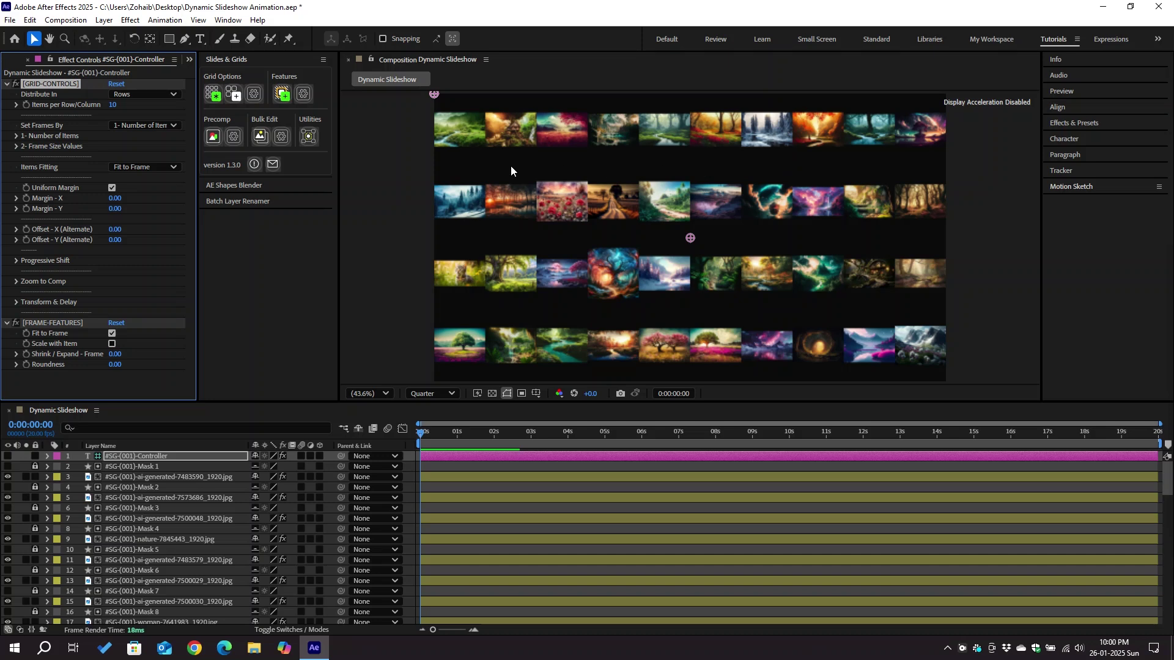
left_click(153, 167)
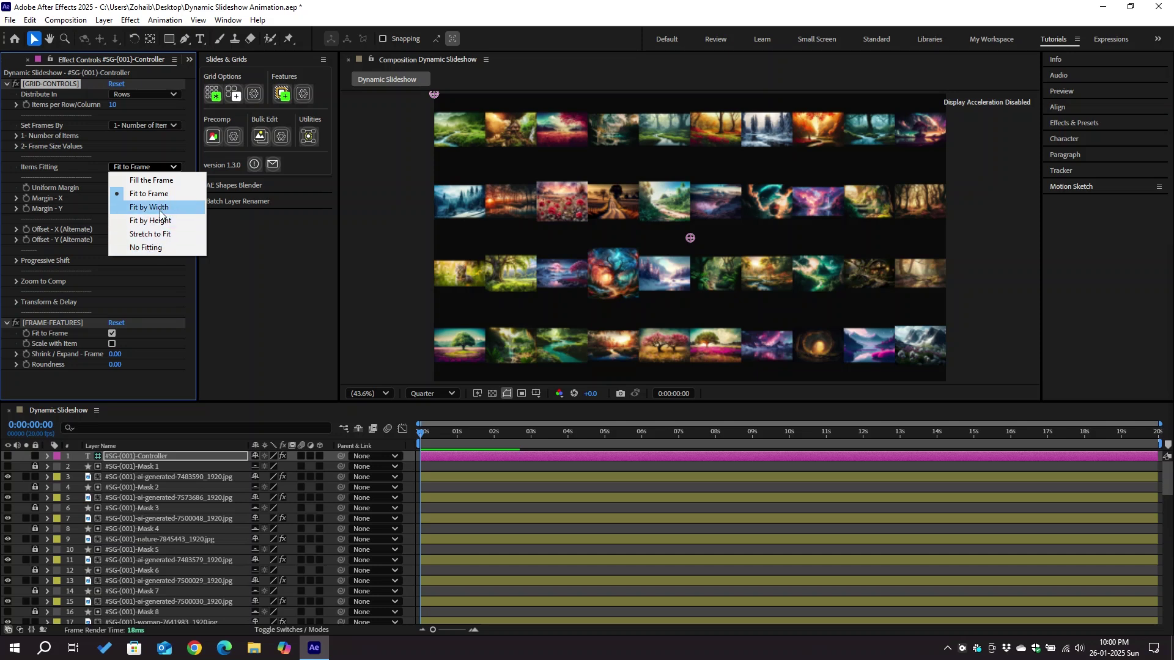
left_click(163, 182)
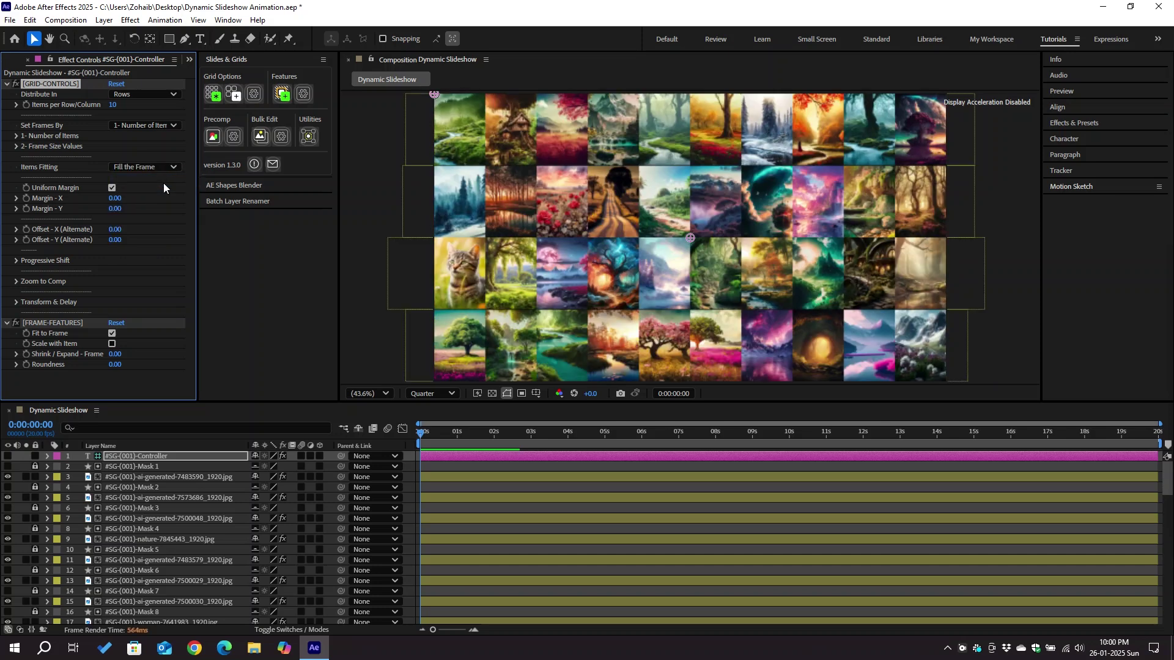
left_click(17, 137)
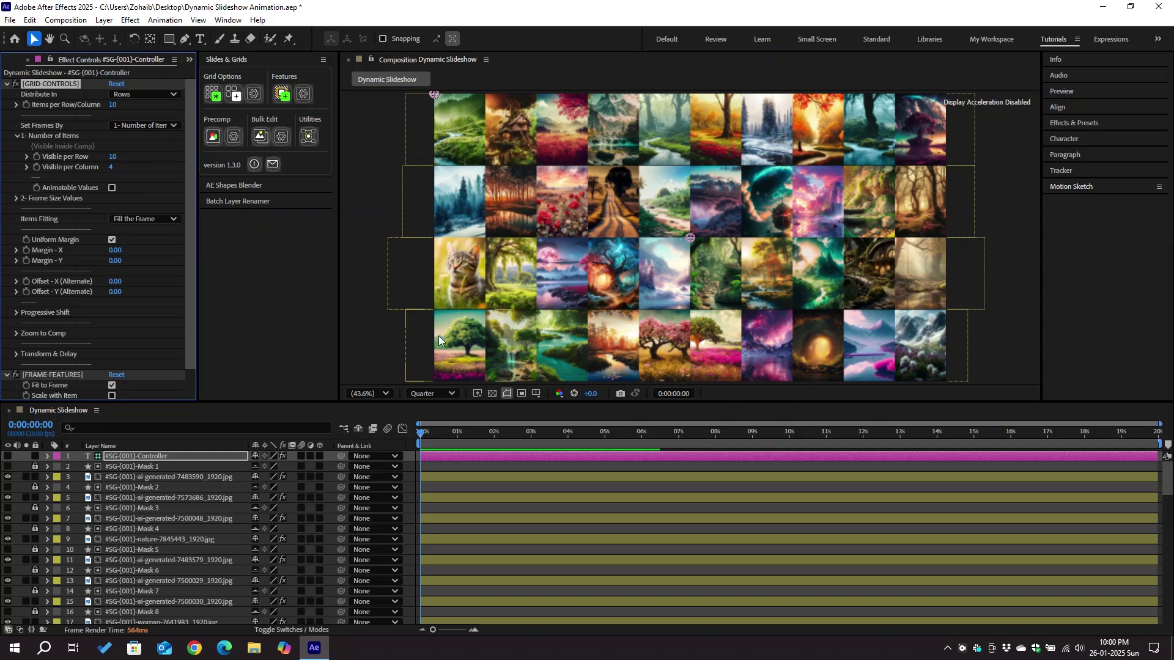
Set Visible per Row to 4 and zoom out to check the 4x4 grid layout.
left_click(116, 157)
type("4")
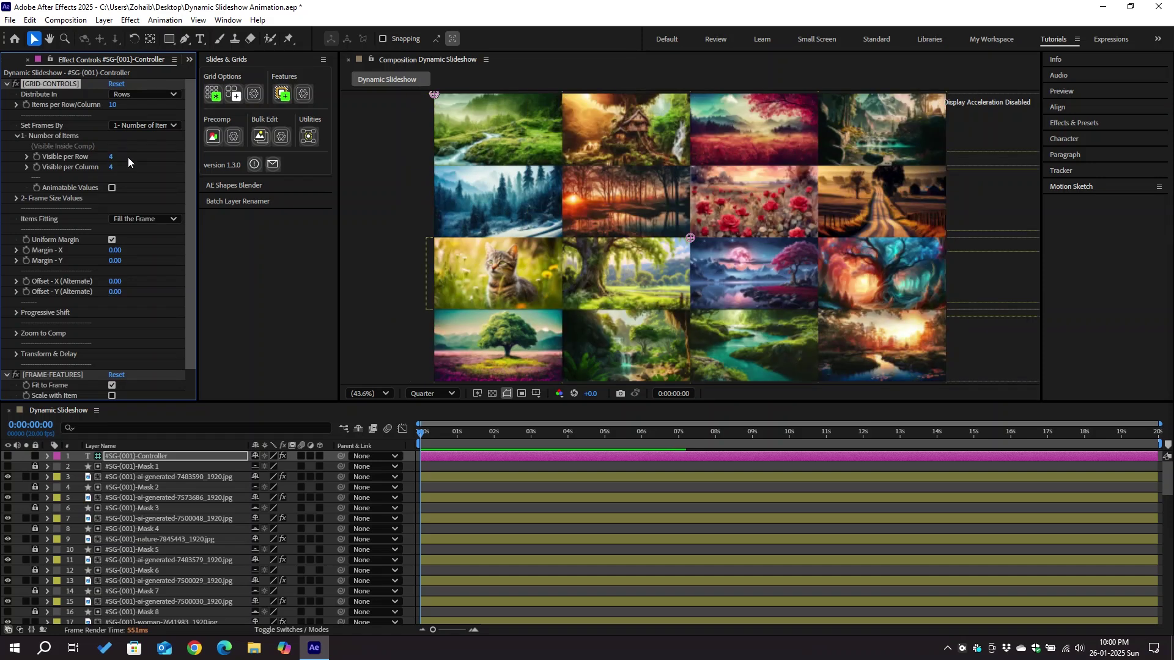
type("h")
left_click_drag(854, 216, 679, 220)
key("comma")
key("comma")
key("v")
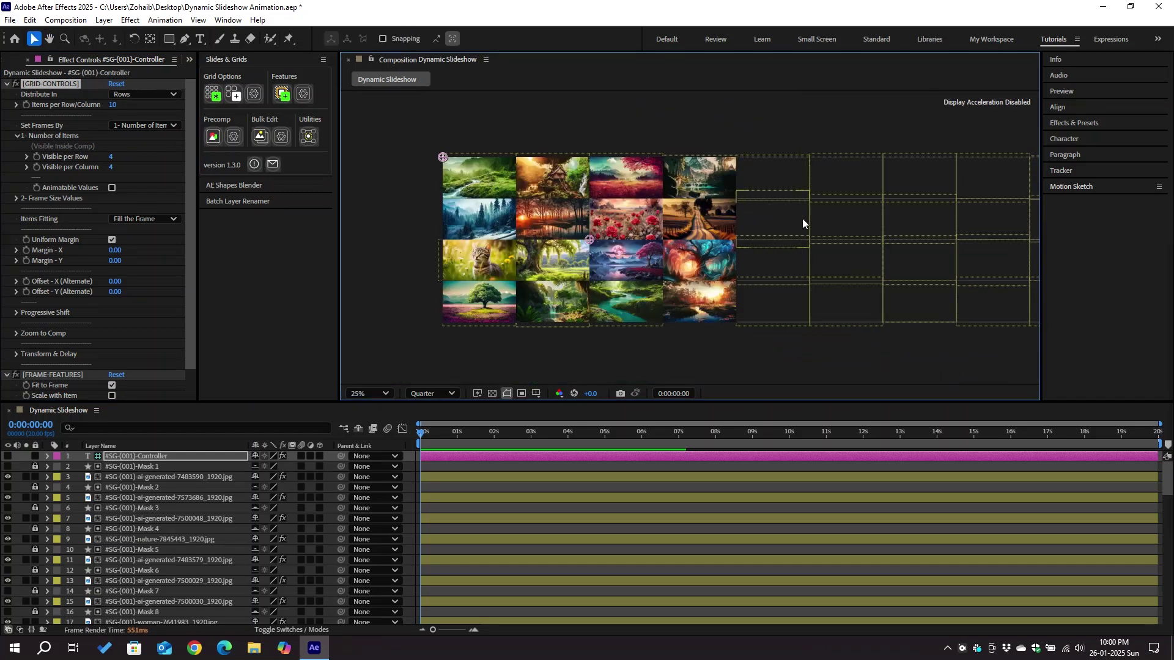
scroll(628, 229, "up", 3)
key("shift+slash")
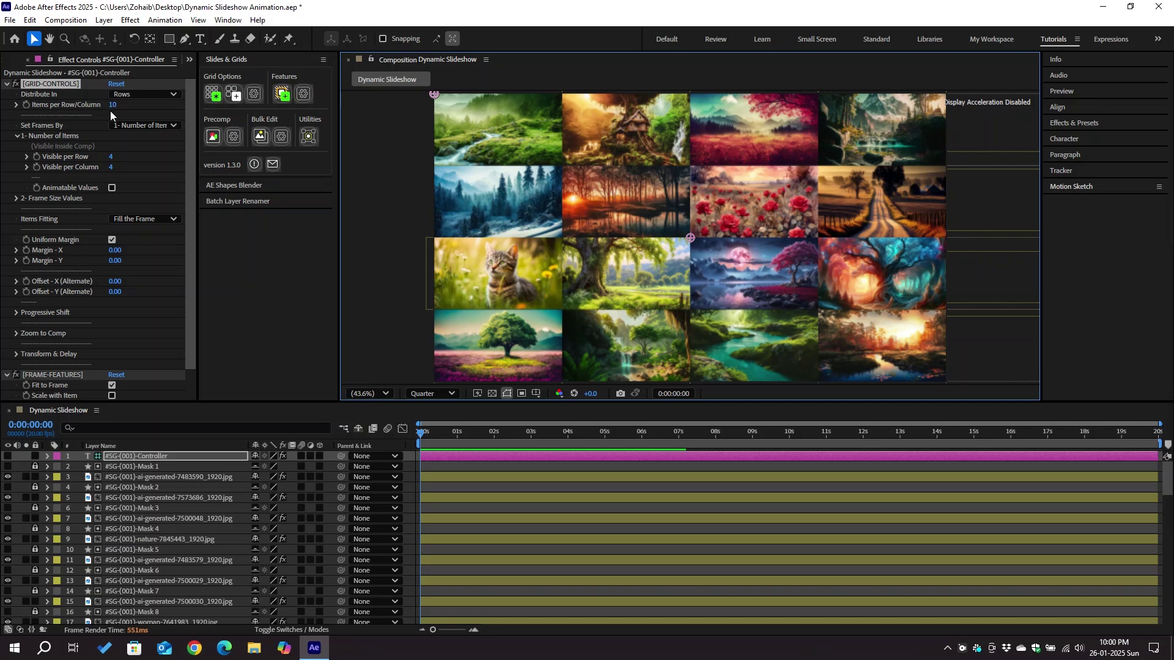
left_click(18, 136)
Set frames by 2- Frame Size Values with Grid Fitting set to No Fitting.
left_click(138, 125)
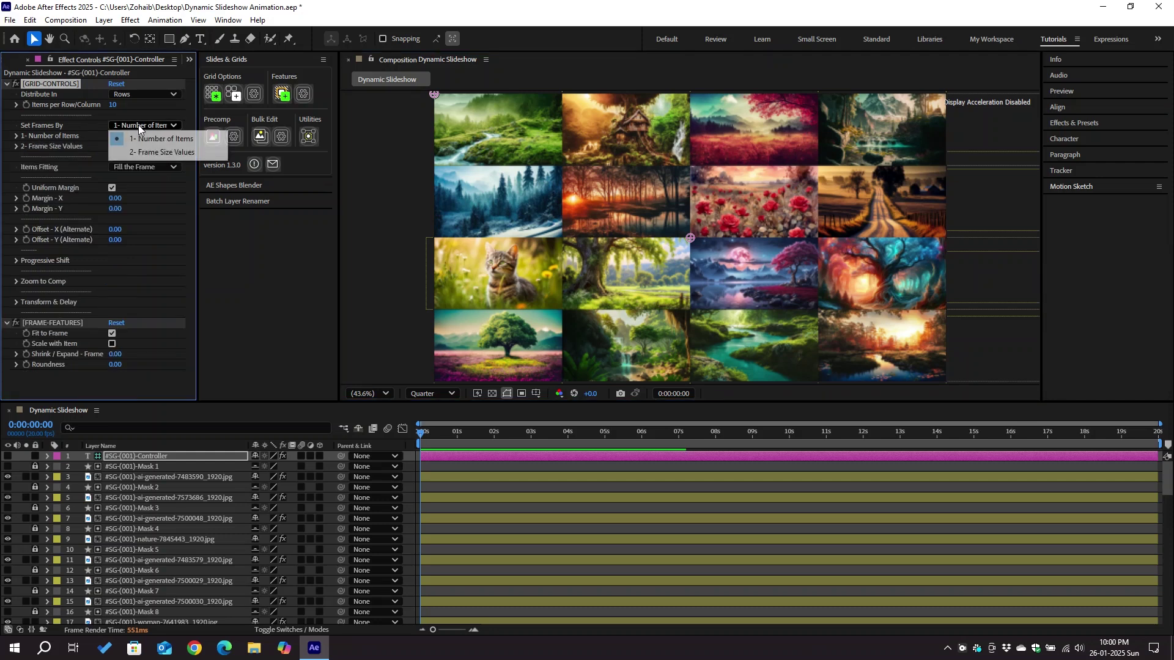
left_click(155, 153)
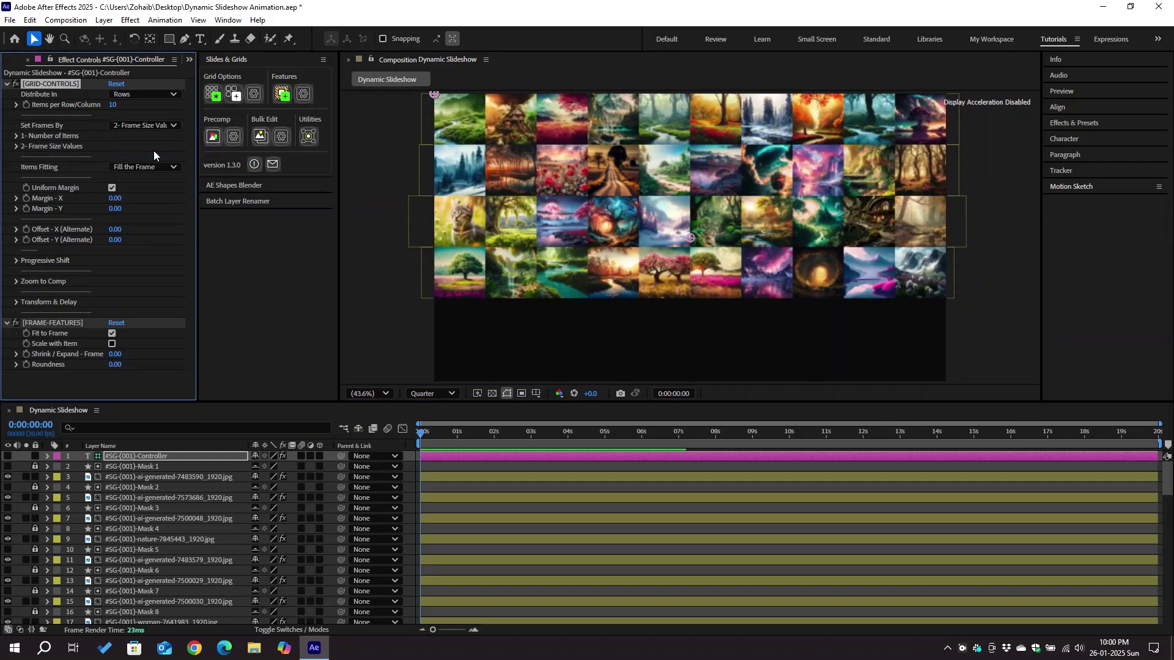
left_click(19, 148)
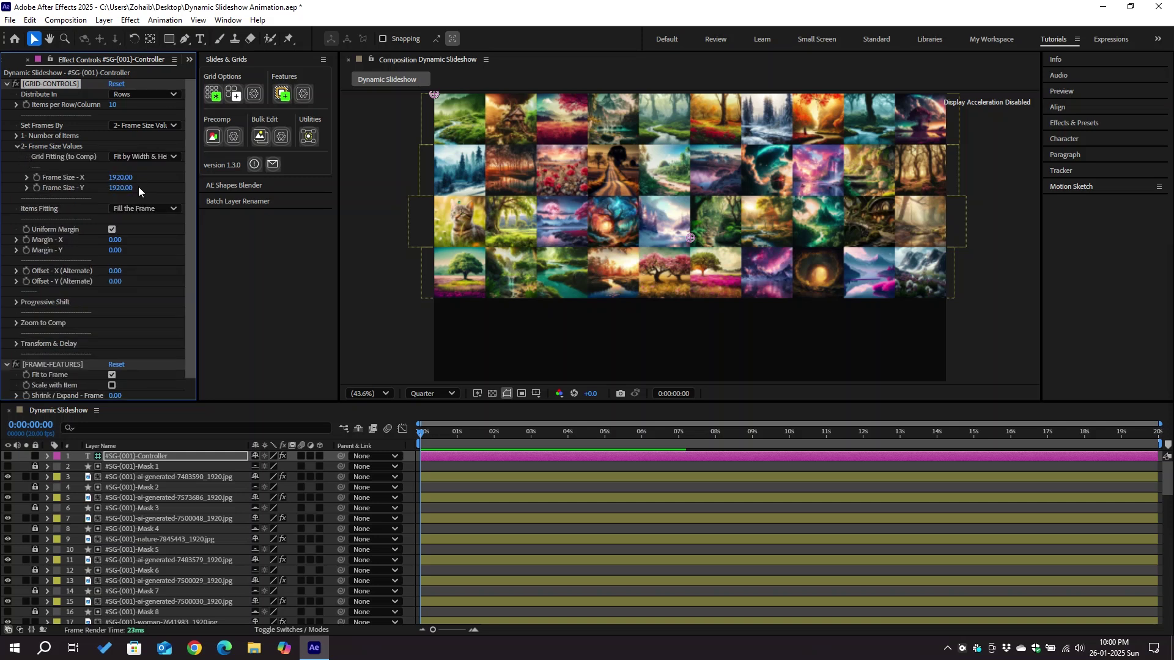
left_click(142, 157)
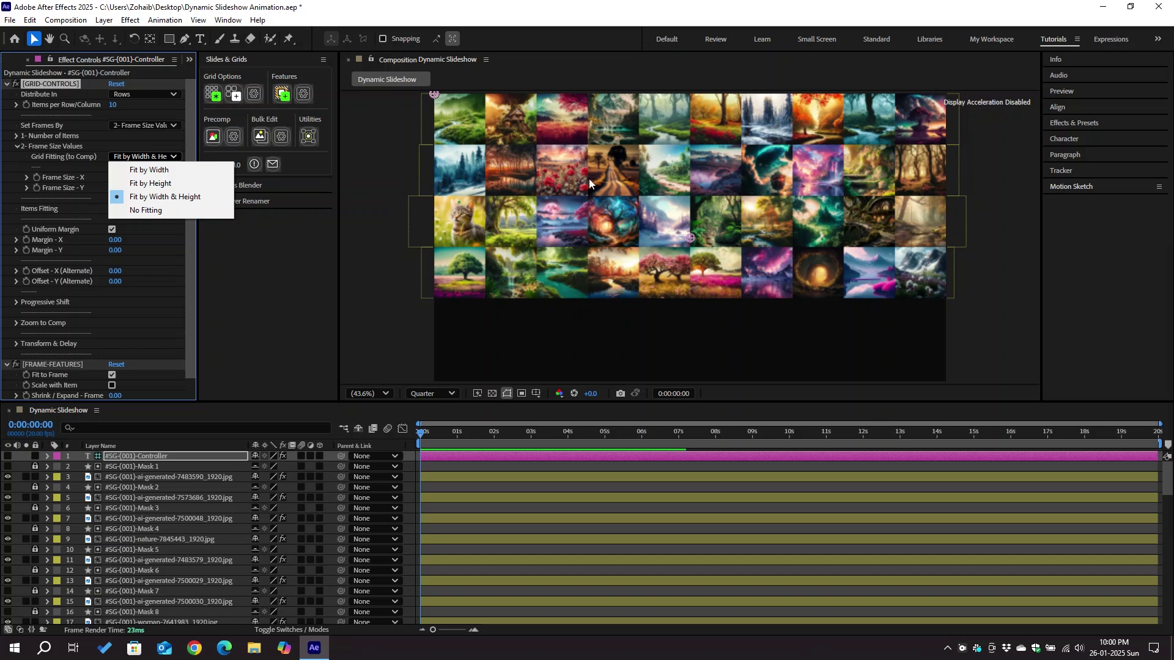
left_click(168, 239)
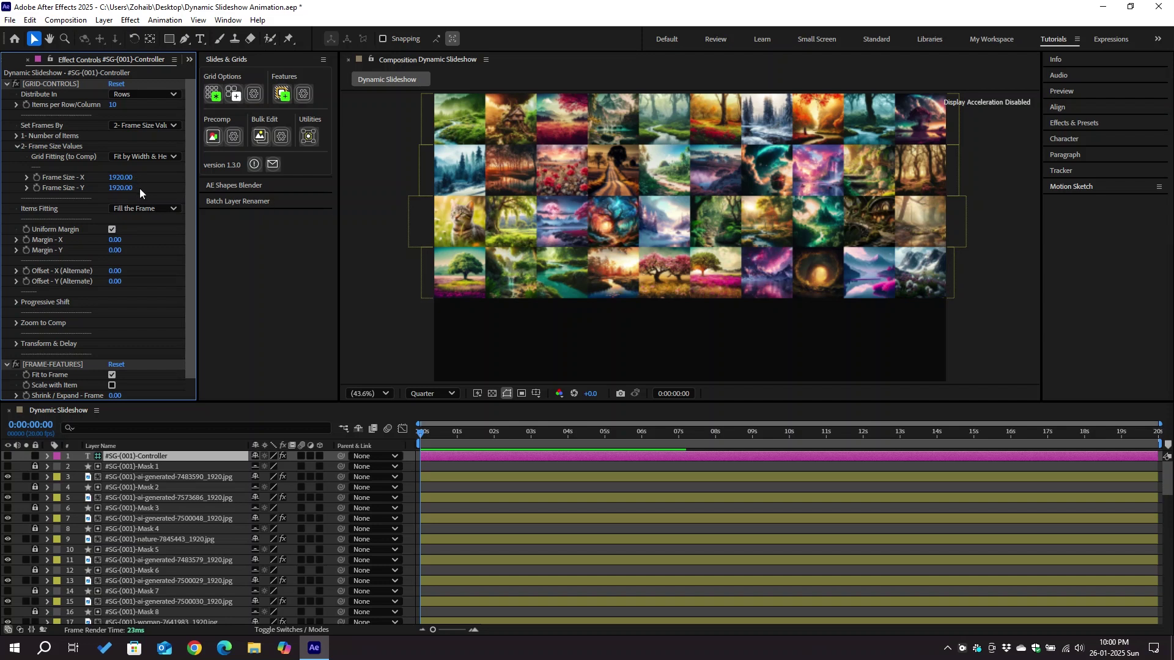
left_click(152, 157)
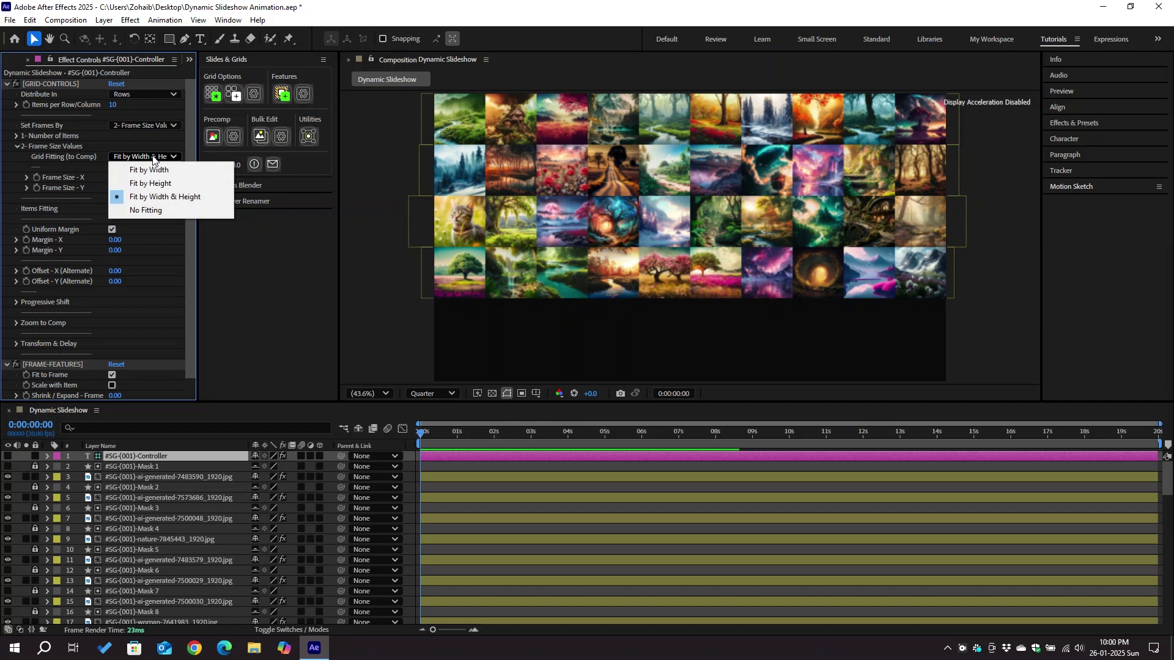
left_click(154, 211)
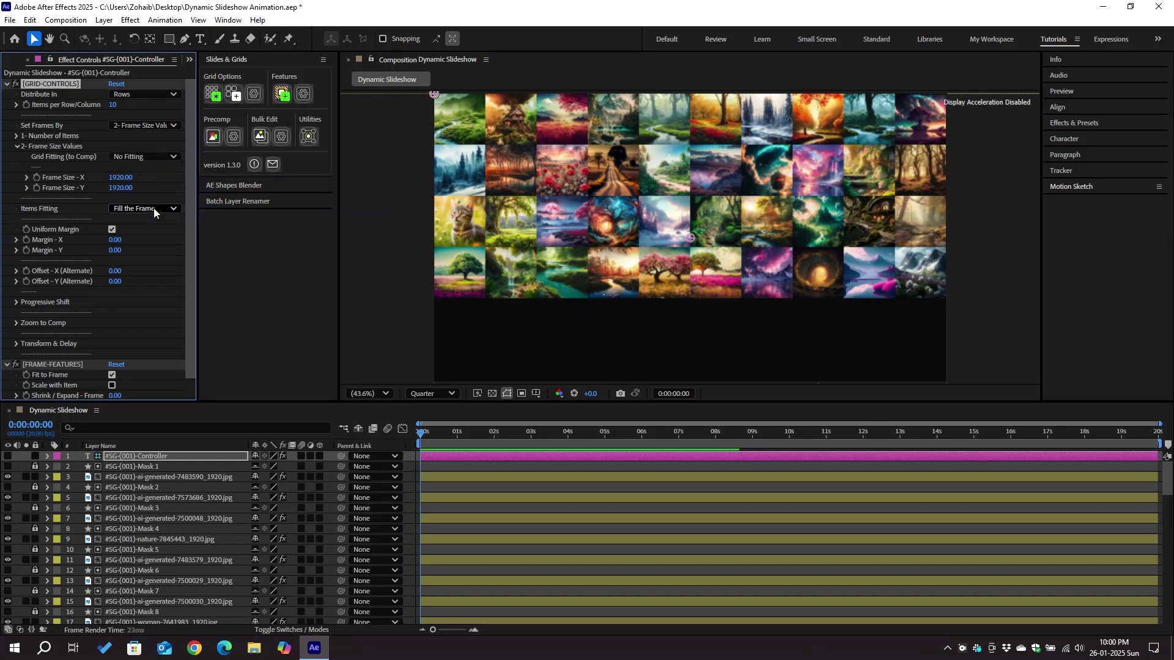
Set Frame Size X to 1920/4 (480) and Frame Size Y to 1080/4 (270).
left_click(130, 178)
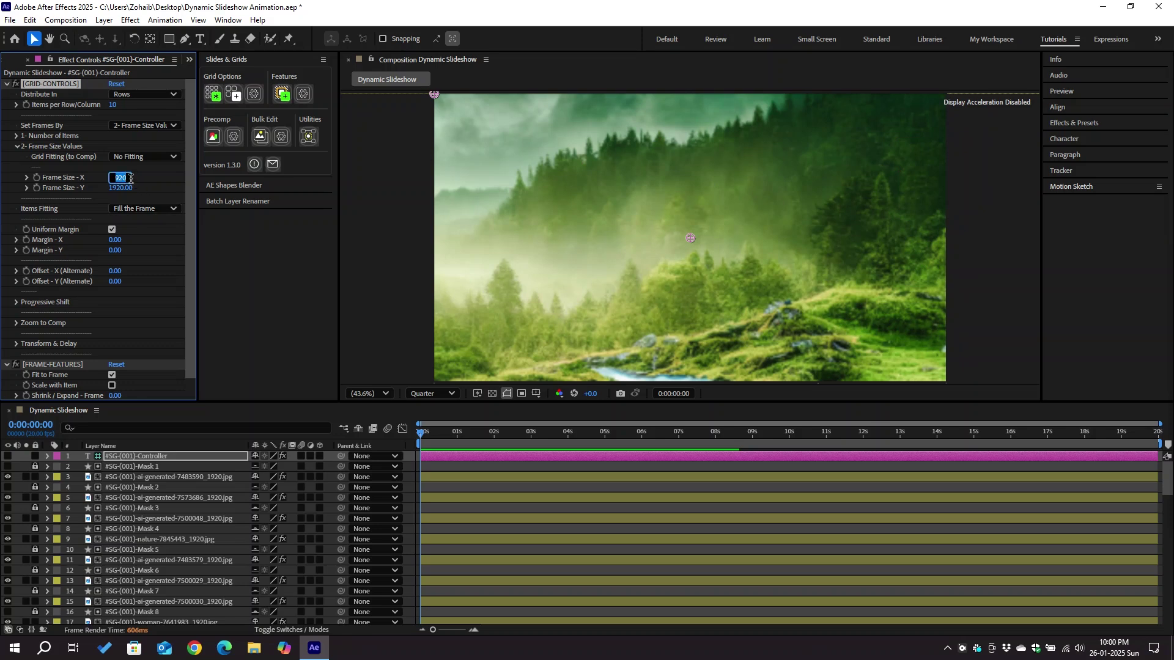
type("1920")
type("/4")
key("Return")
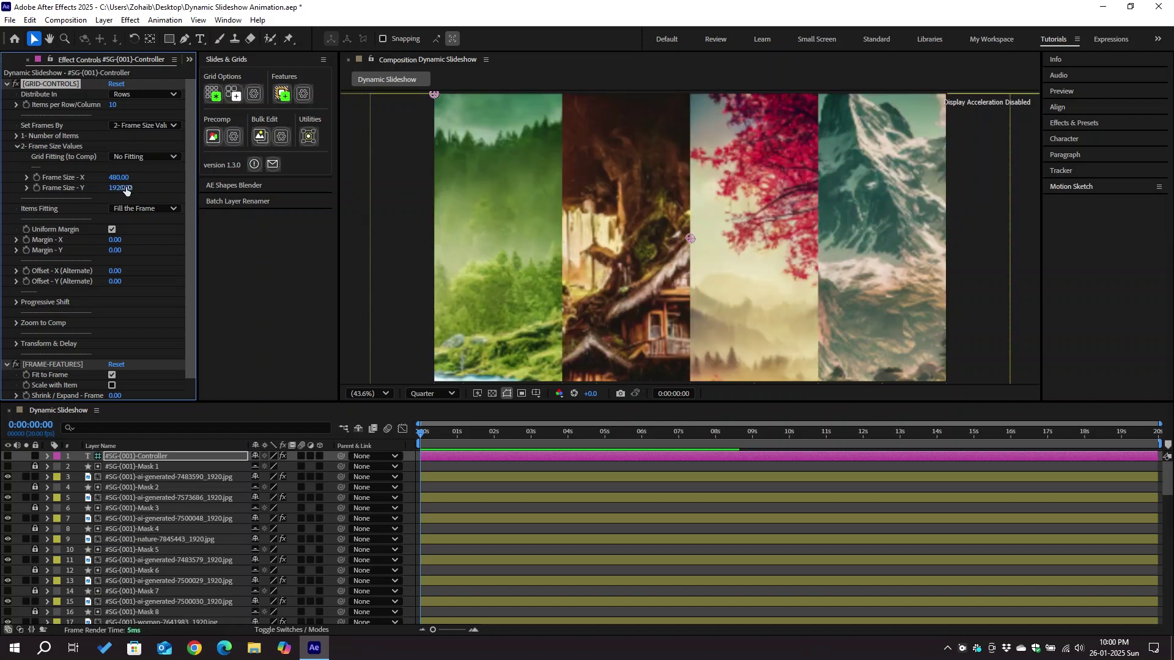
left_click(125, 191)
type("1080/4")
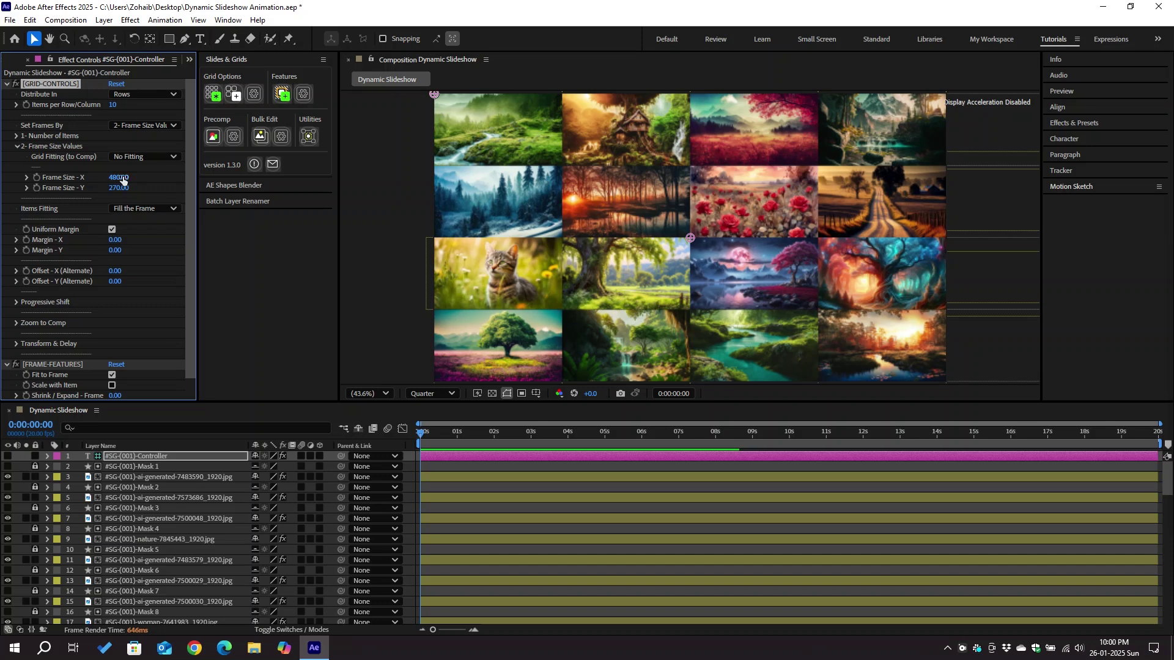
left_click(16, 136)
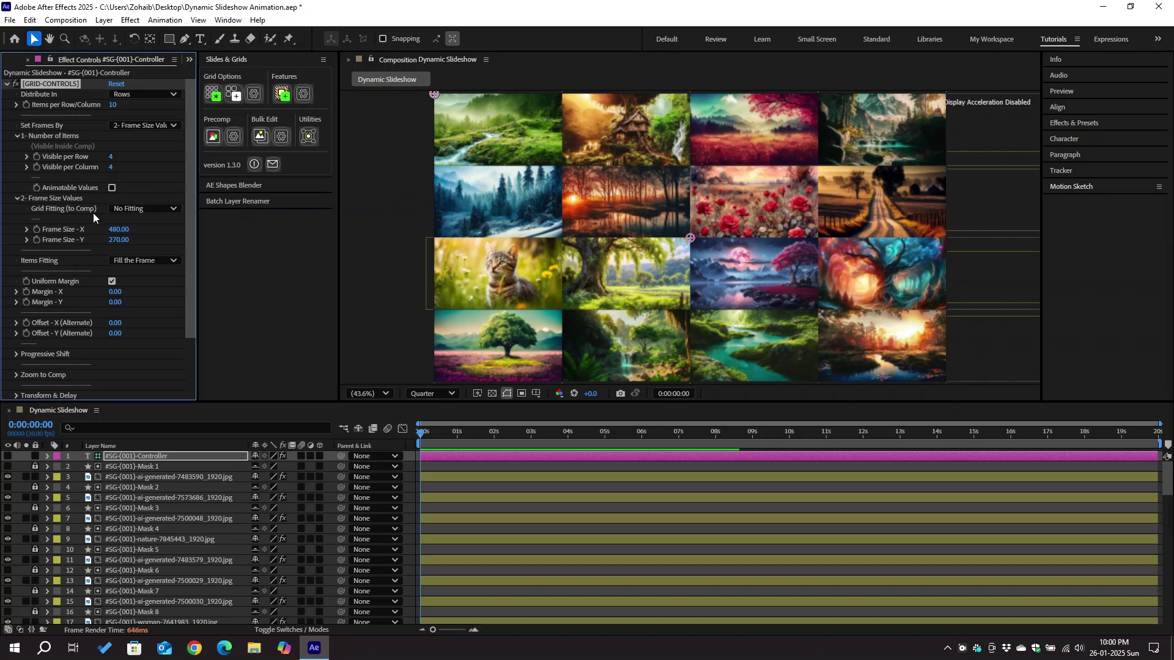
Open the Set Frames By dropdown.
left_click(142, 127)
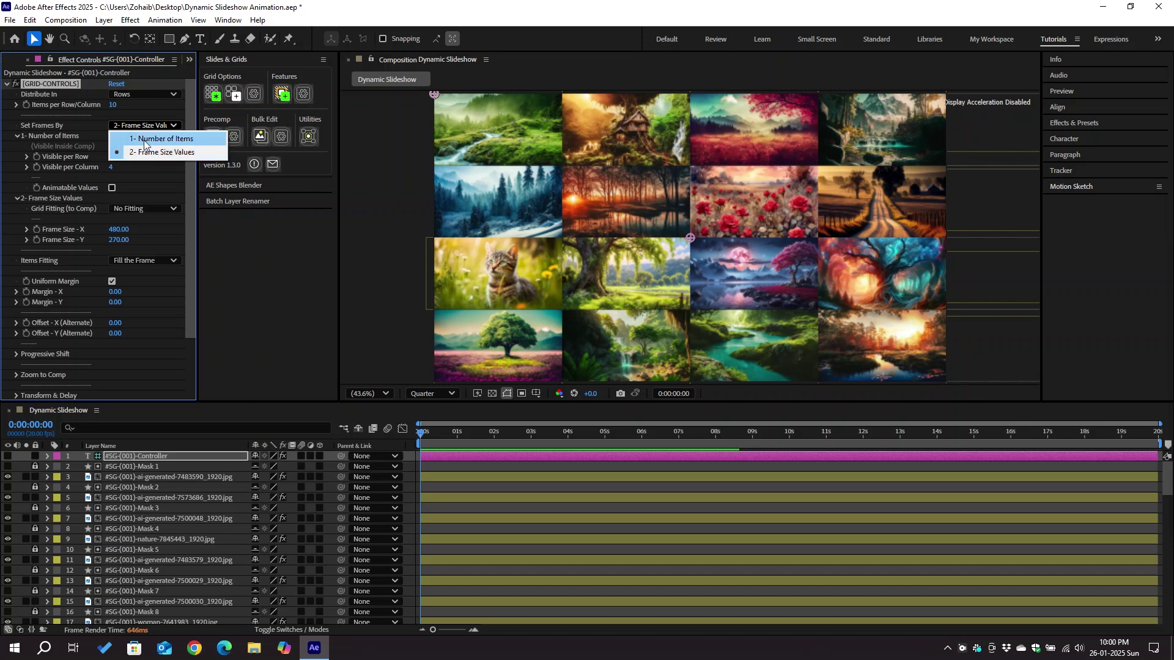
Set frames by 1- Number of Items, collapse Frame Size Values, and expand Progressive Shift.
left_click(144, 141)
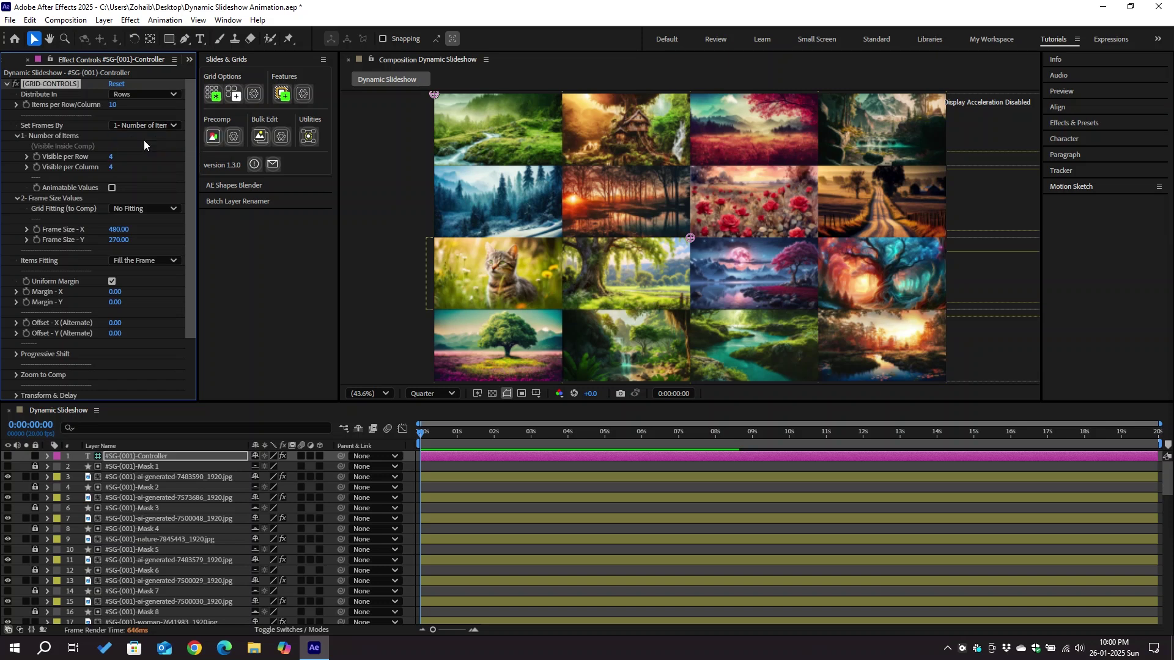
left_click(17, 198)
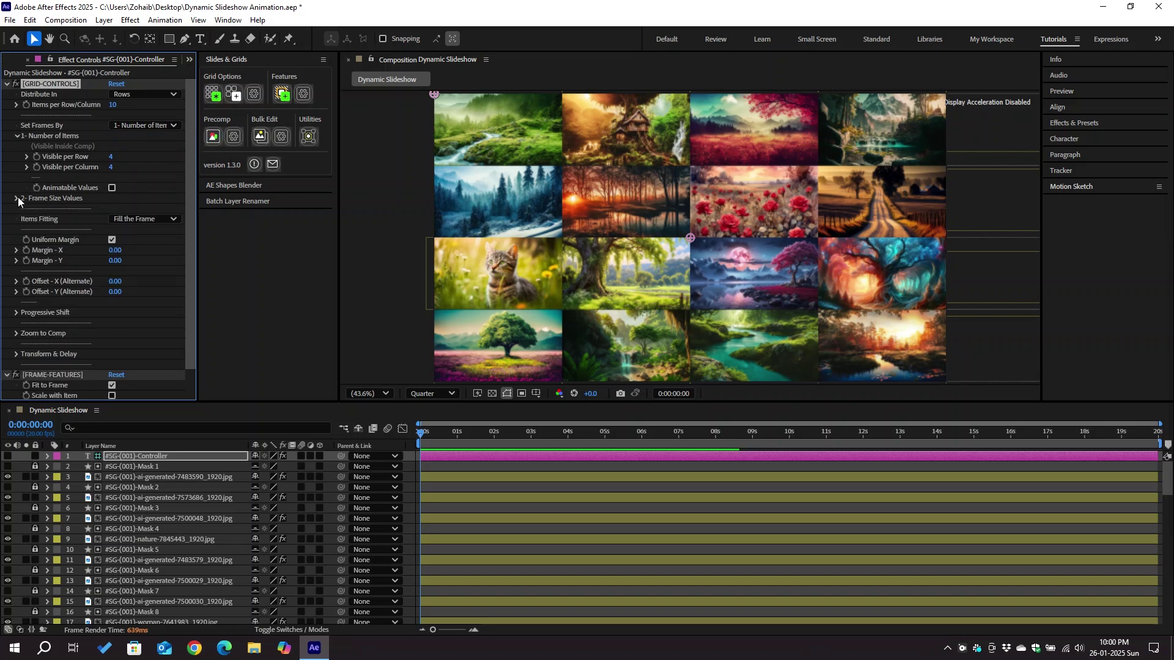
left_click(19, 314)
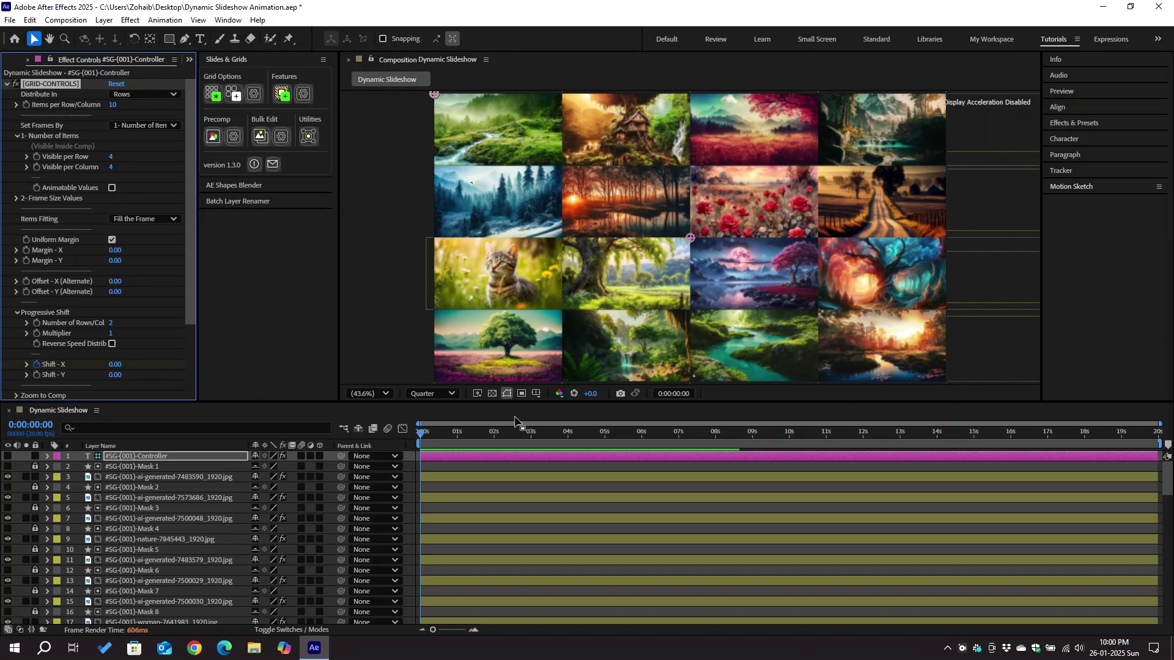
left_click(715, 435)
Keyframe Shift - X to -1500 at 8 seconds and preview the rows sliding left.
key("u")
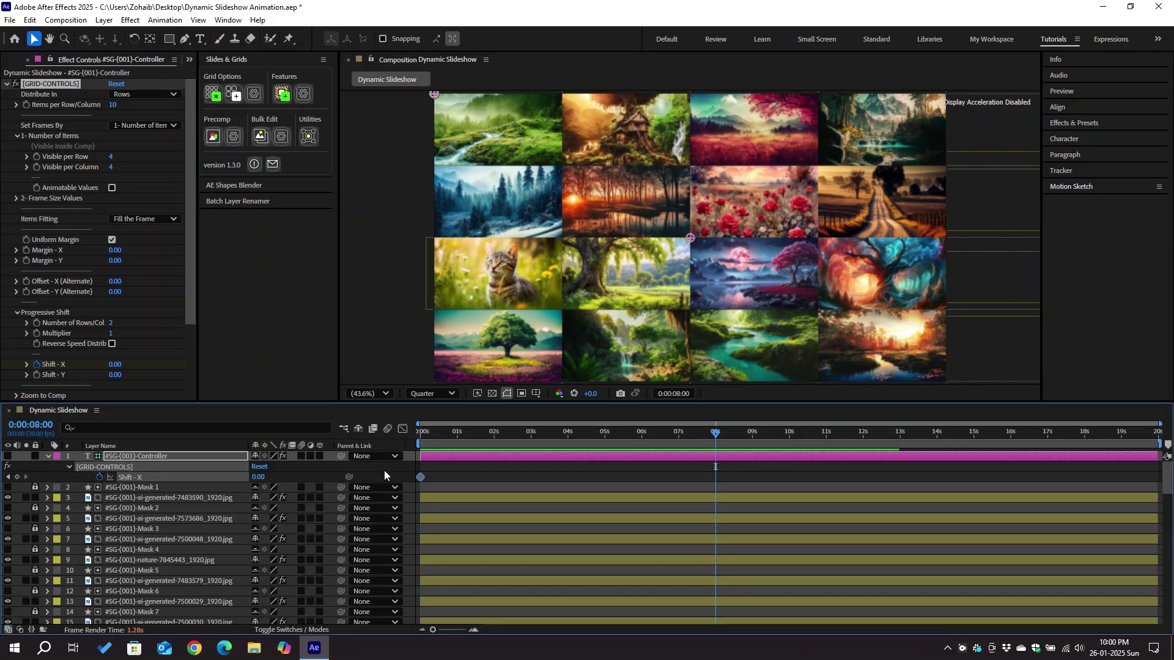
left_click_drag(262, 481, 171, 482)
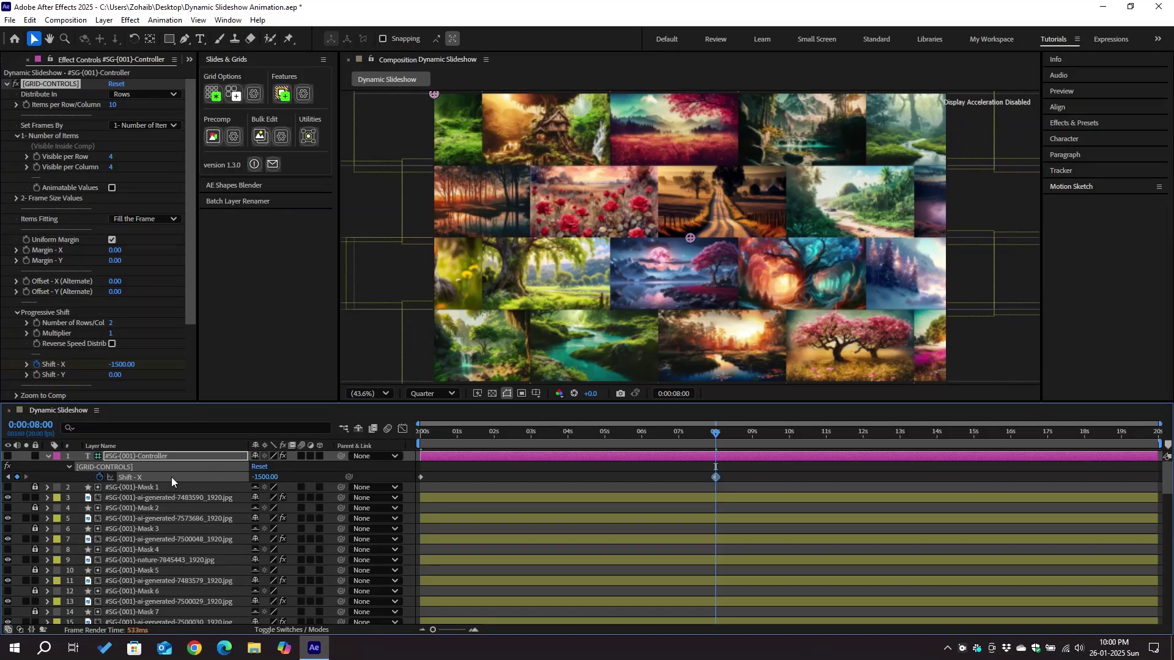
left_click(456, 472)
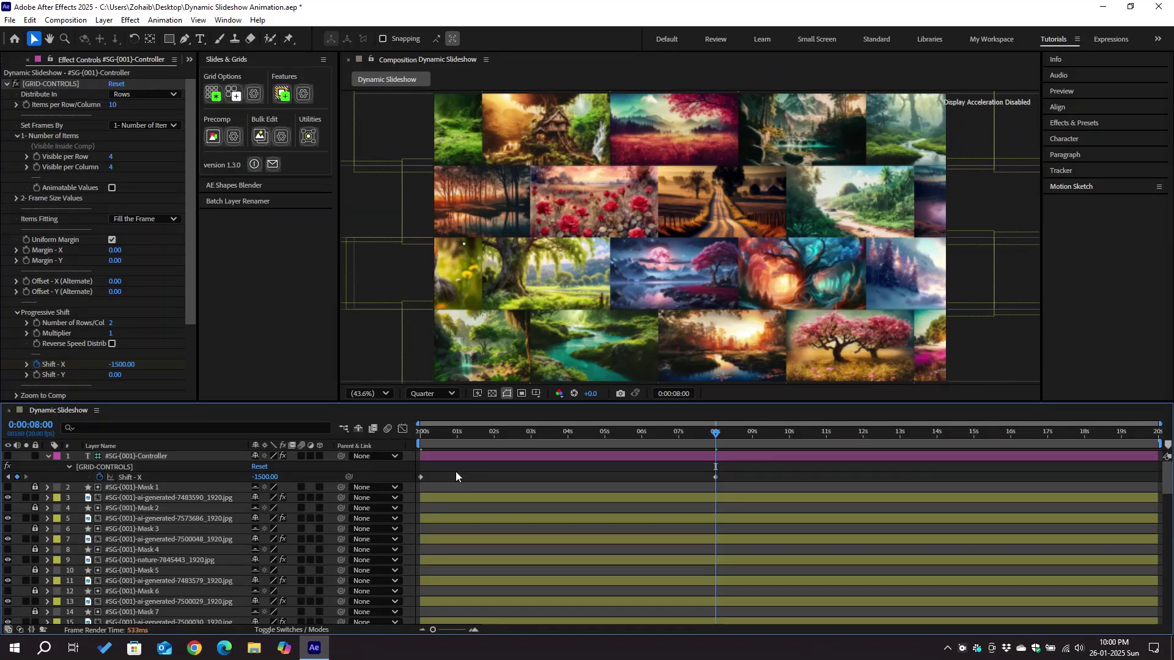
key("space")
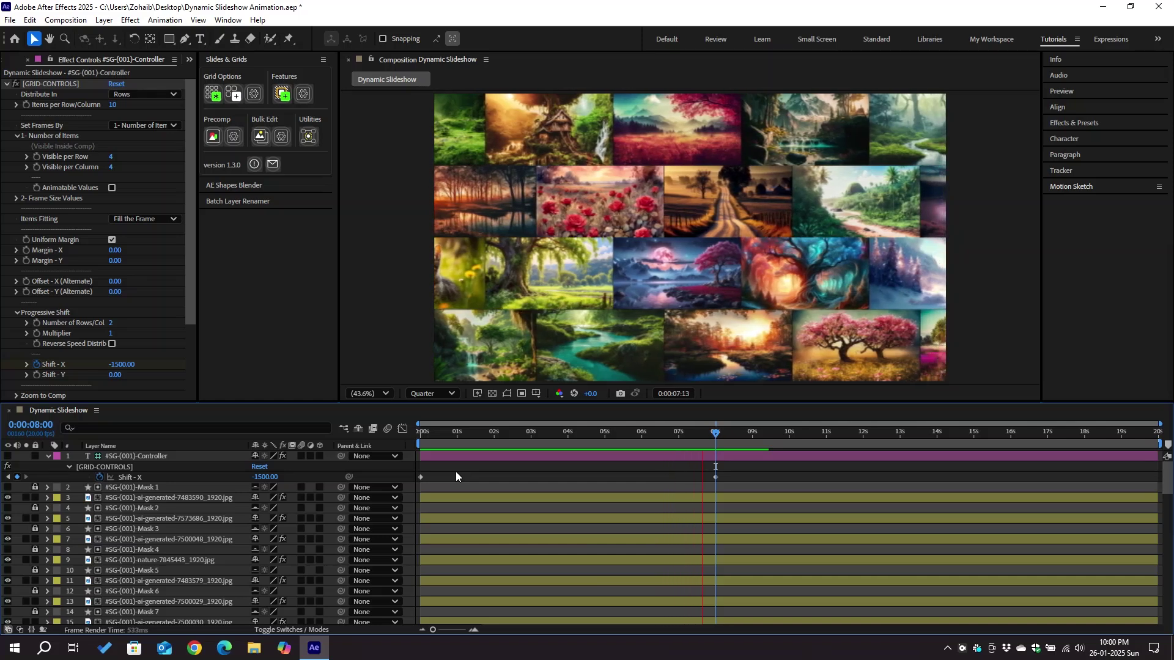
key("space")
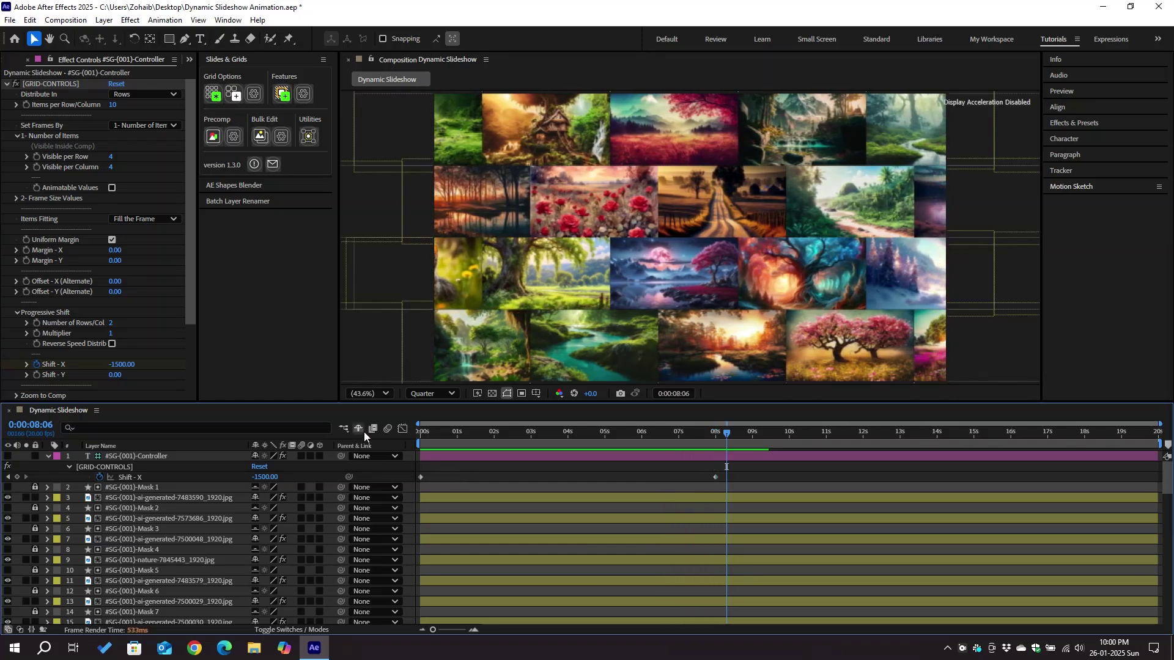
Change Progressive Shift's Number of Rows/Col to 4 and preview the differing row shifts.
left_click(112, 324)
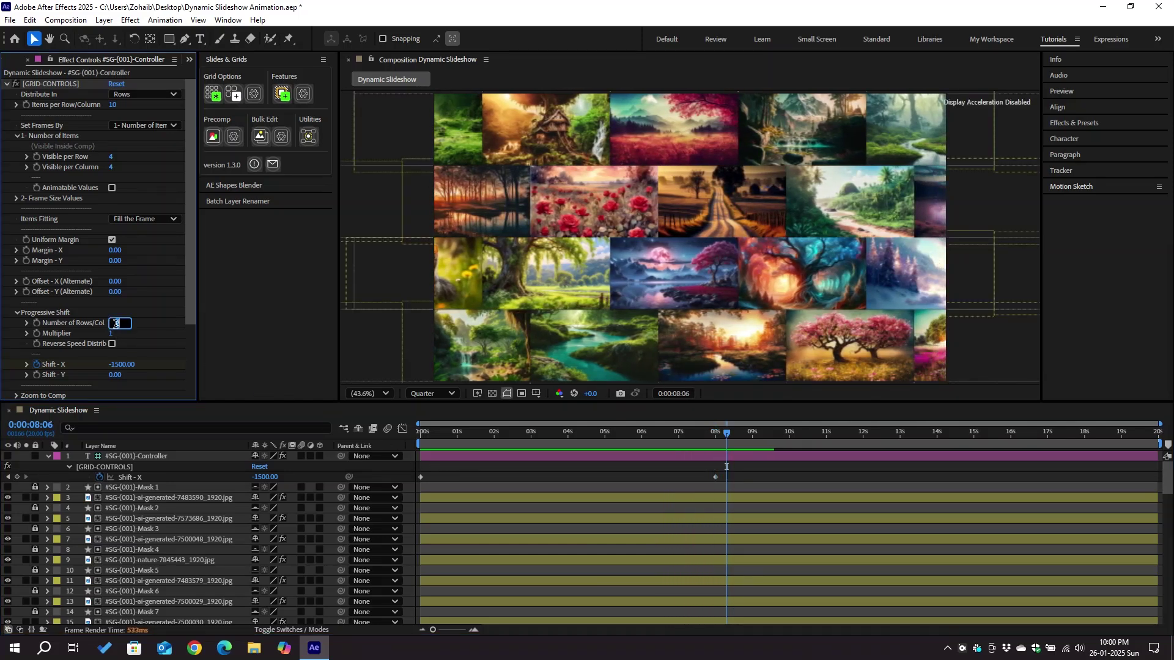
type("4")
key("Return")
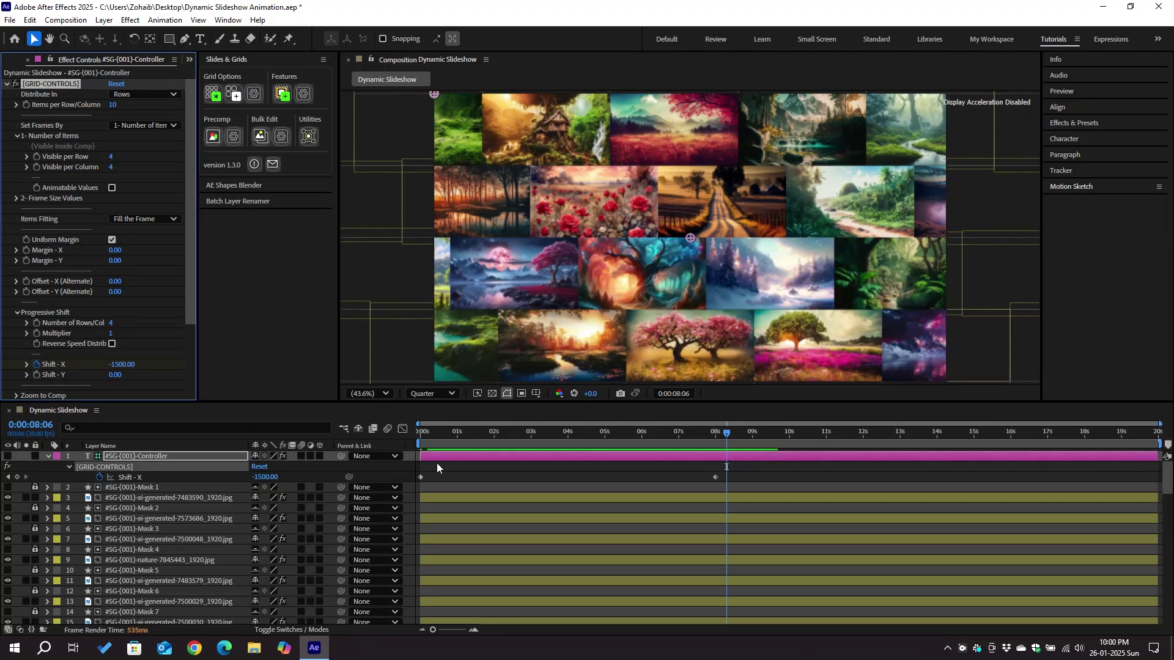
left_click(438, 463)
key("space")
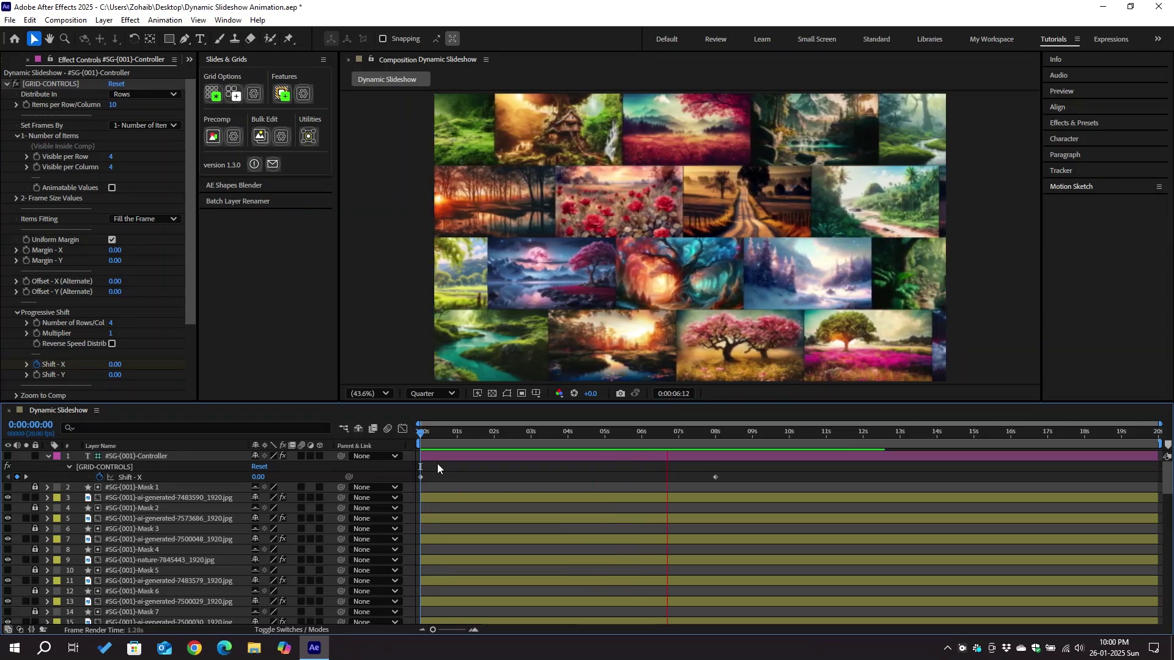
key("space")
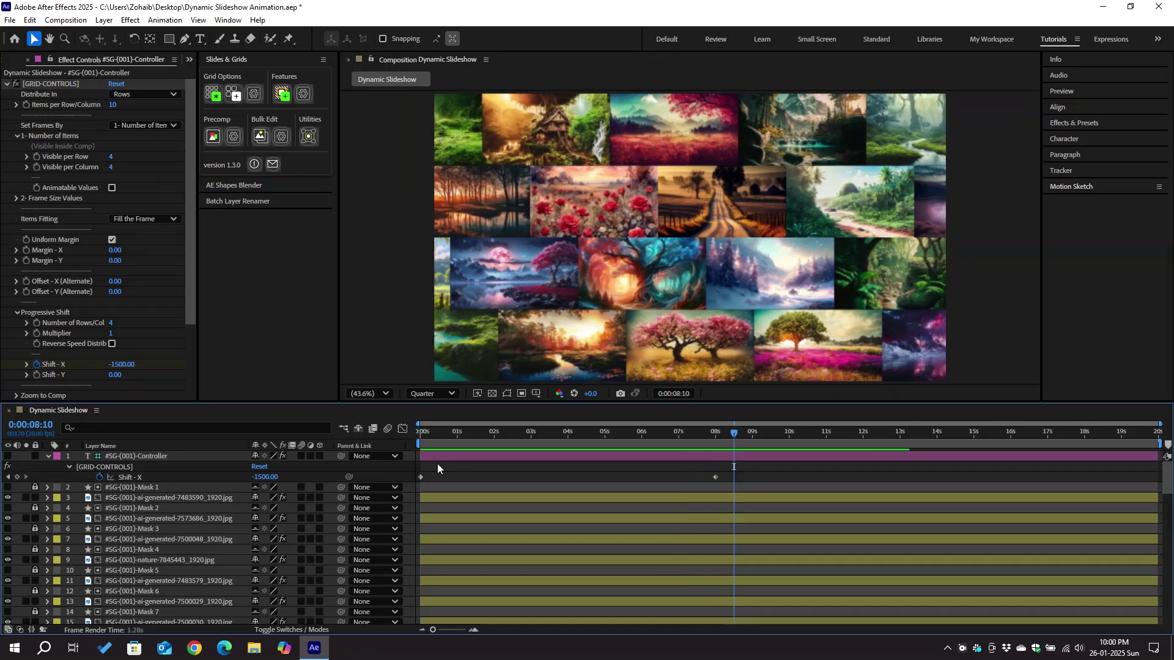
Delete the Shift - X keyframes and collapse the controller and Progressive Shift properties.
left_click(420, 432)
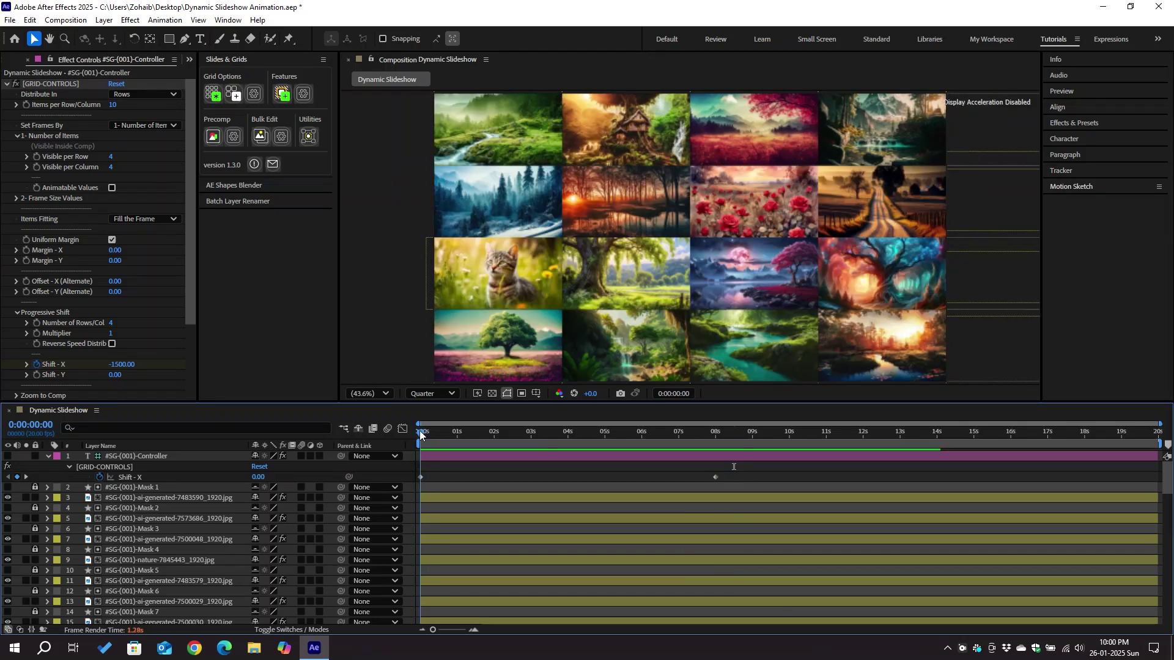
left_click(100, 477)
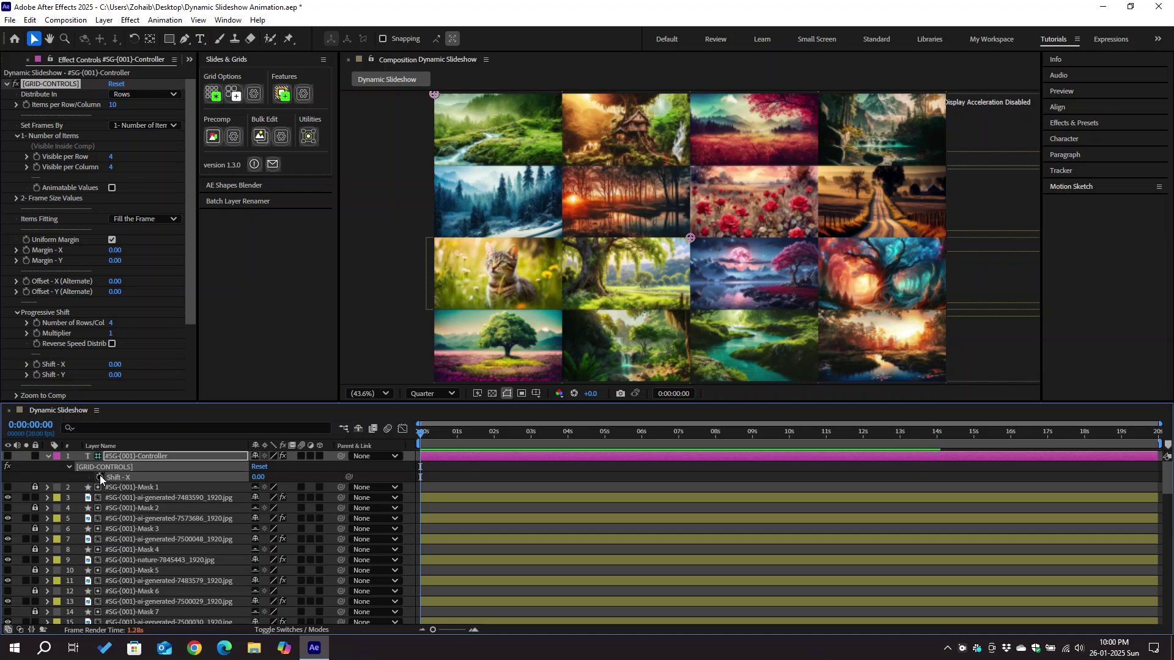
left_click(48, 456)
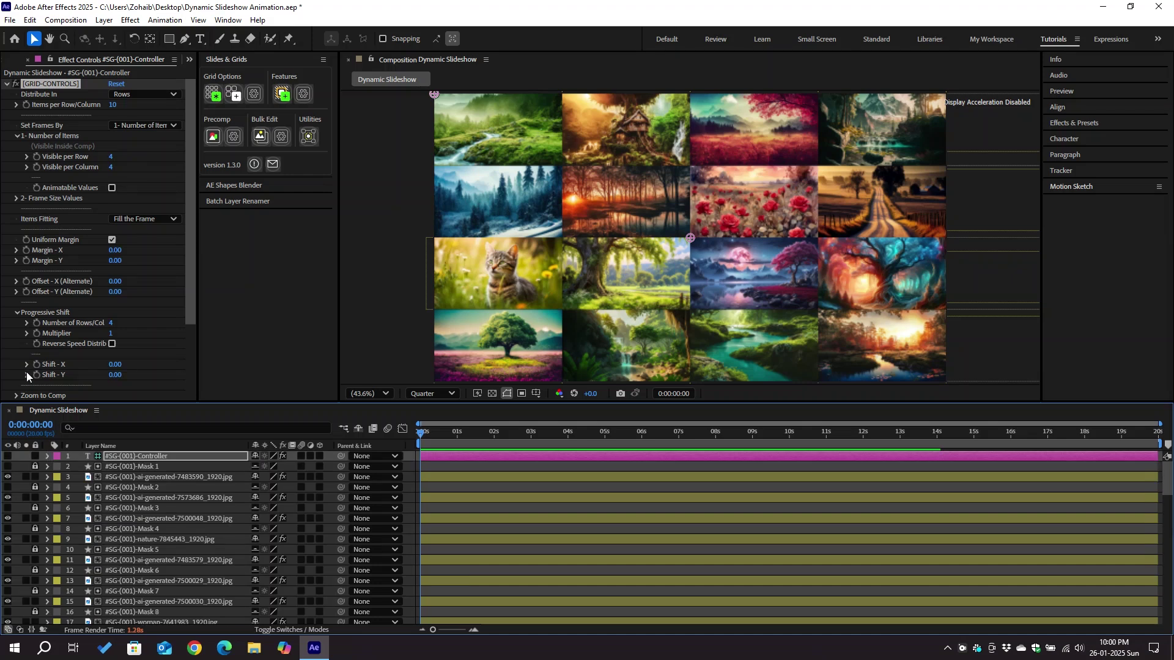
left_click(16, 313)
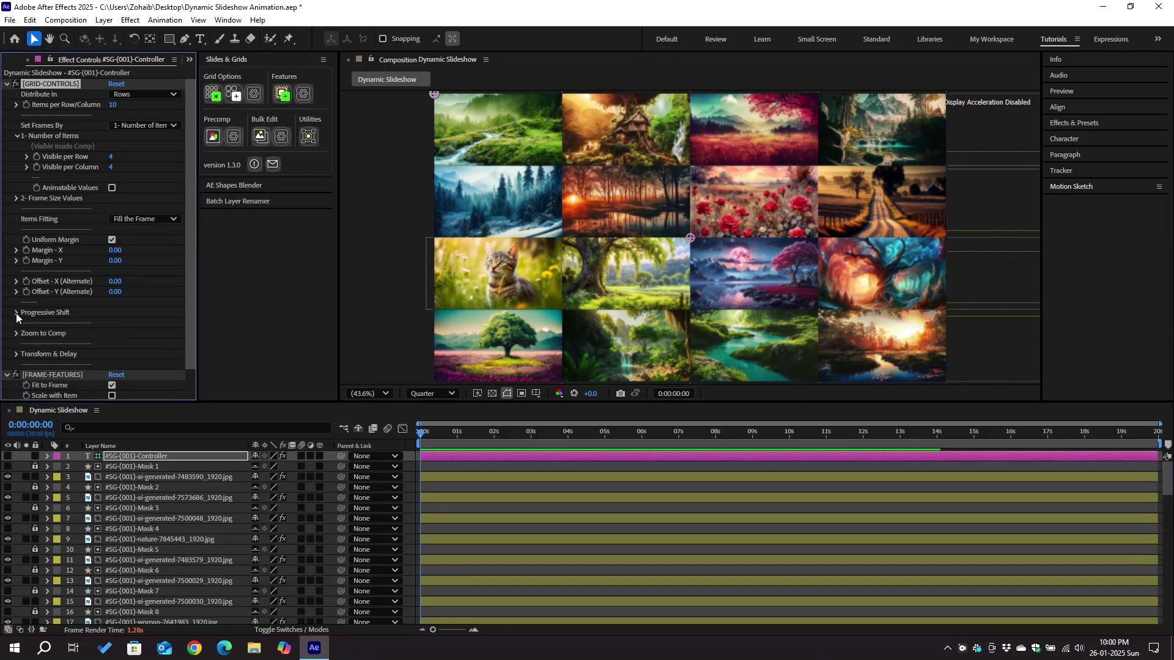
Set Margin - X to 10 and zoom the comp view out to see the grid.
left_click(115, 250)
type("1")
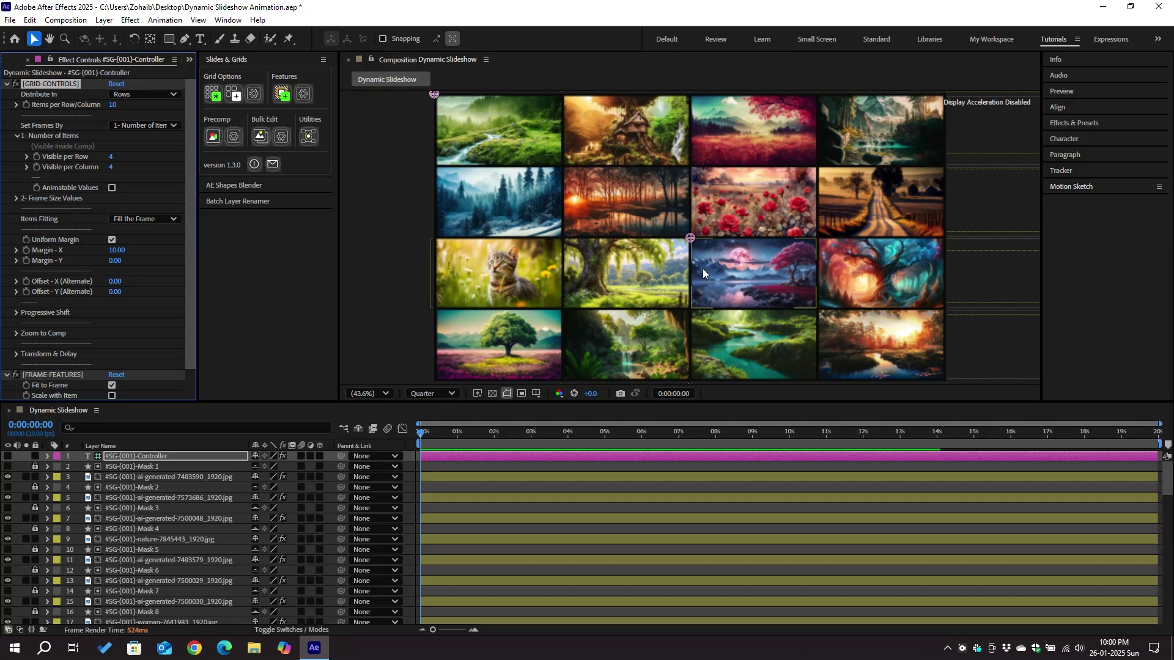
key("comma")
key("comma")
key("comma")
key("comma")
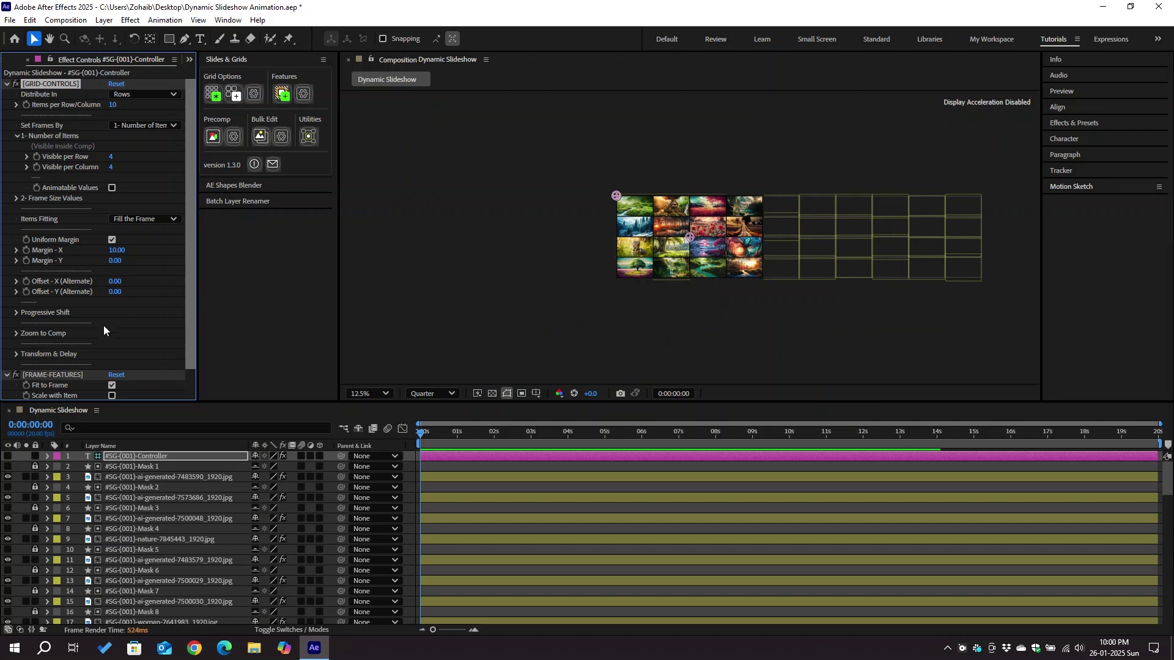
Enter -1432 as the Transform & Delay Position X to centre the 4x4 grid.
left_click(17, 354)
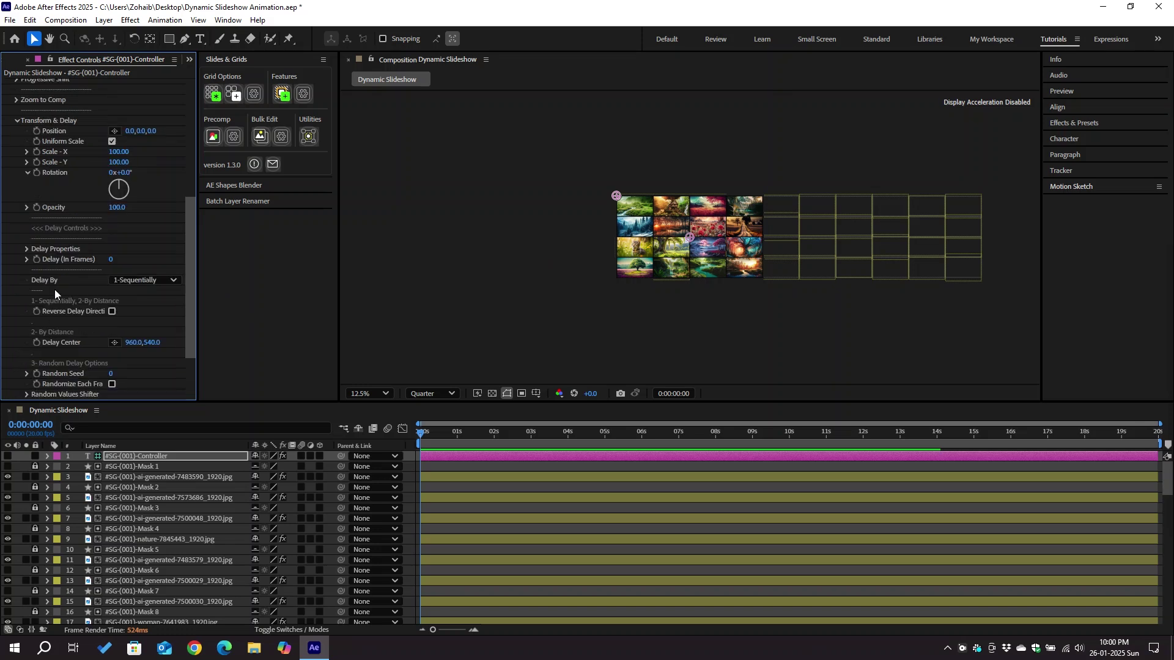
left_click_drag(128, 136, 48, 133)
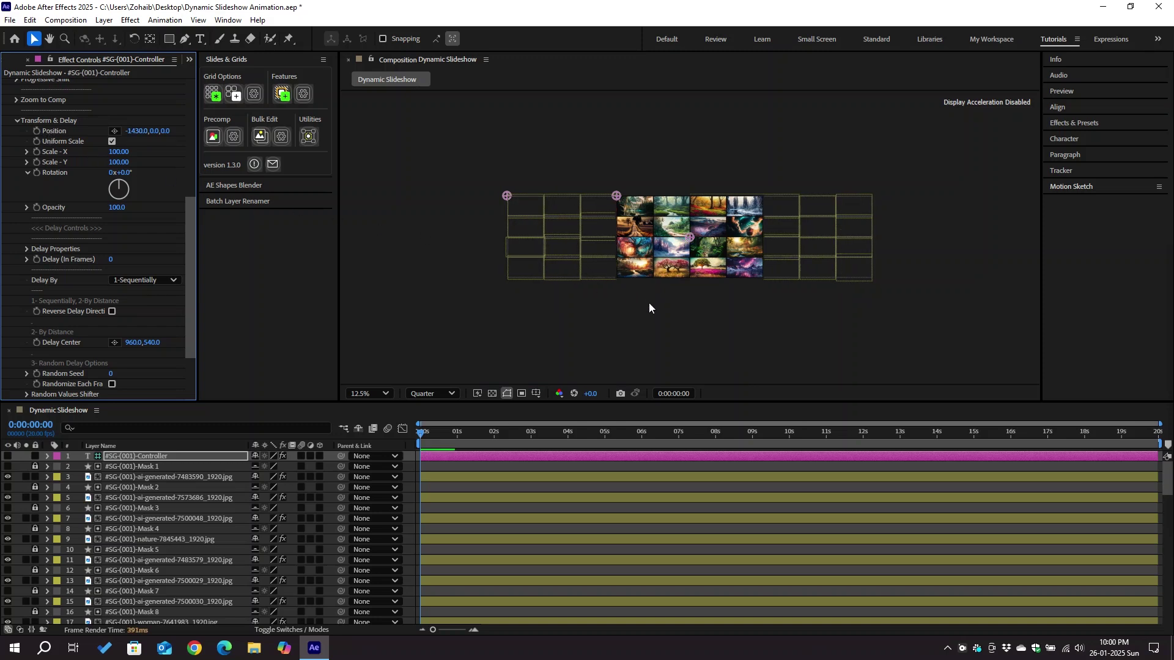
scroll(649, 307, "up", 5)
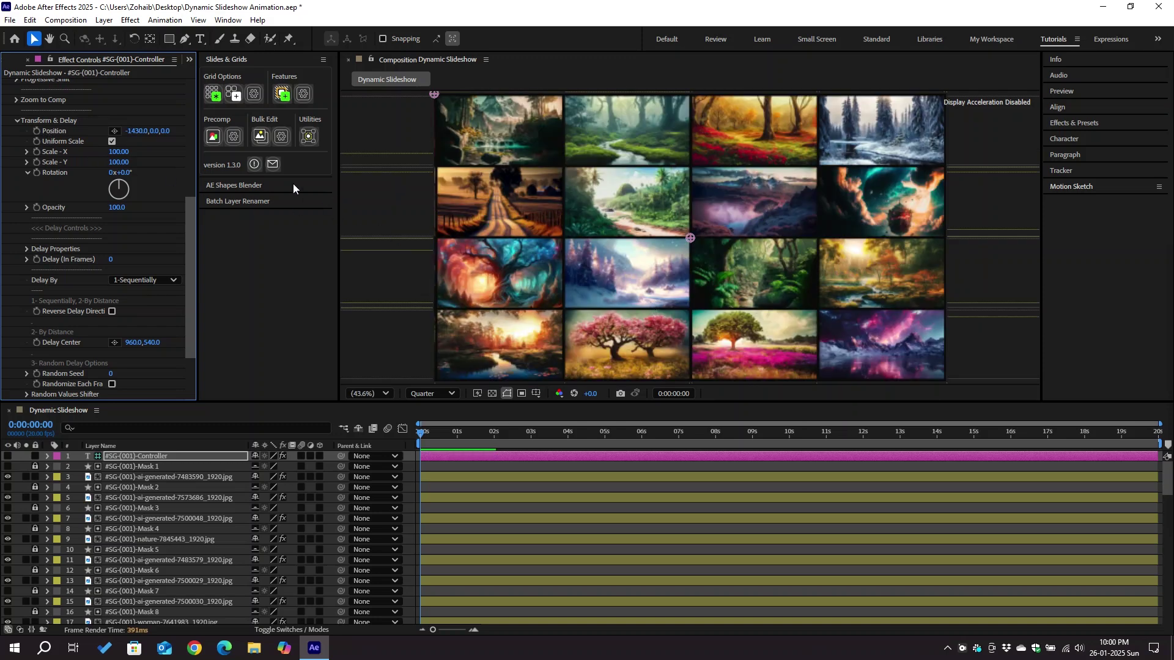
left_click(136, 132)
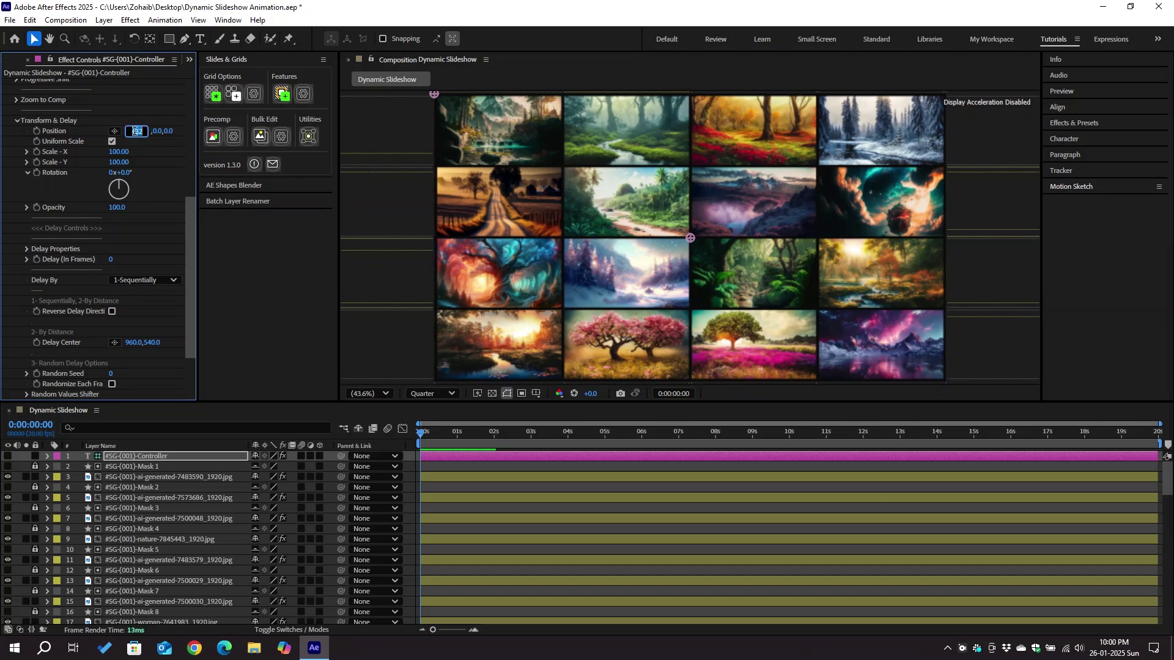
type("-1432")
key("Return")
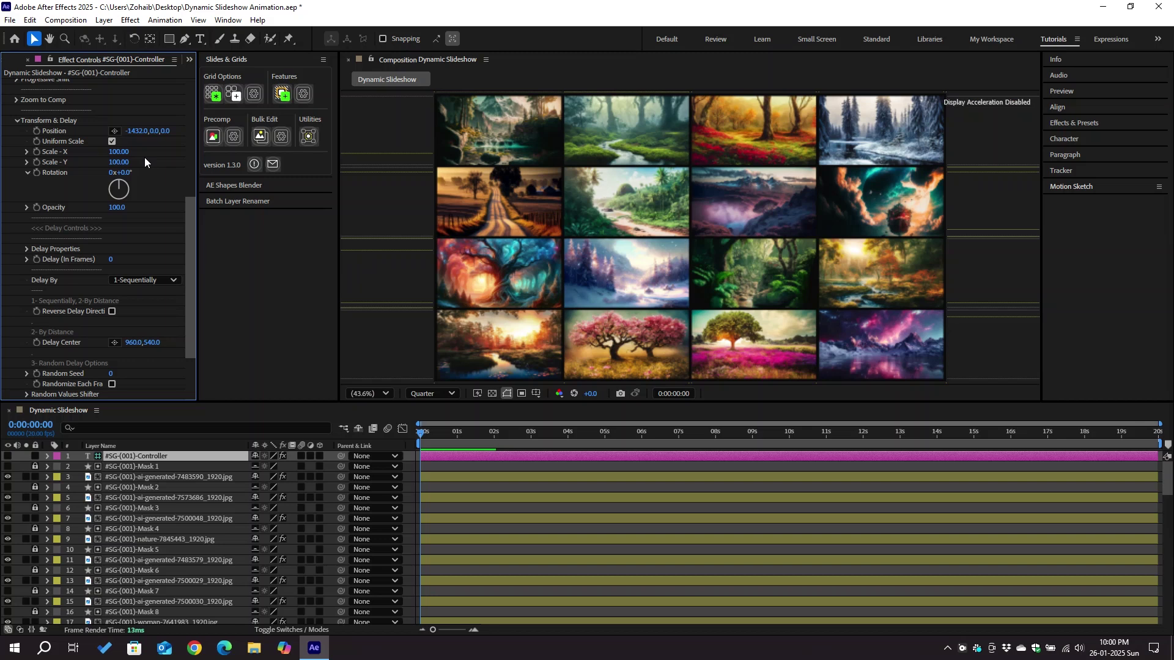
scroll(141, 168, "up", 5)
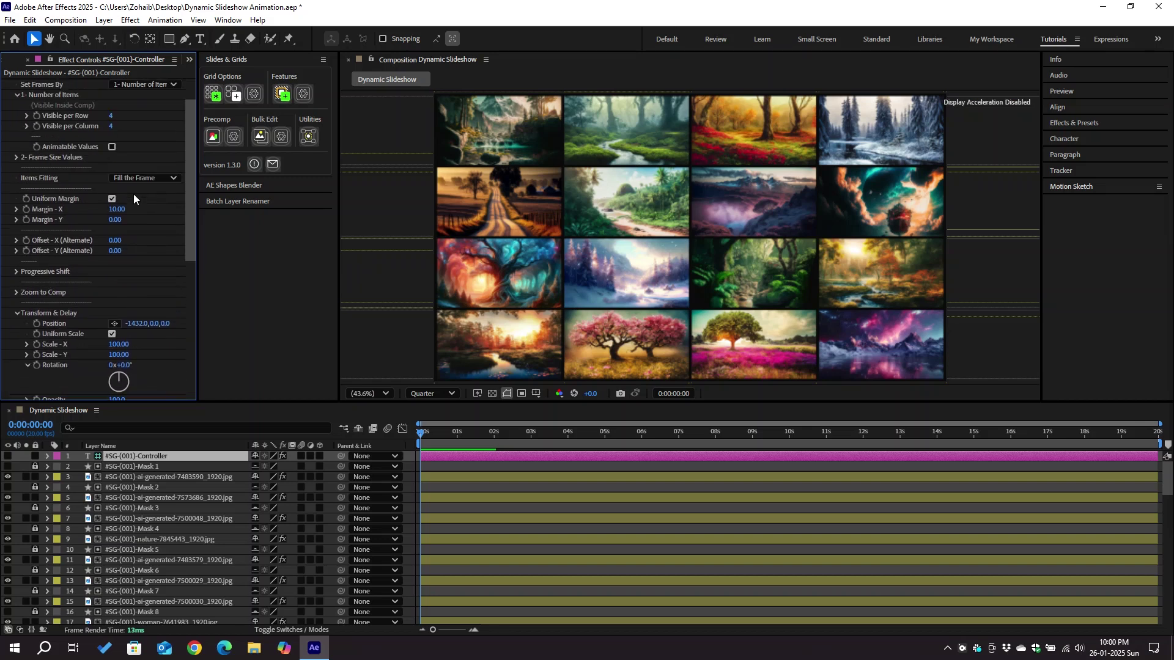
Set Offset-X (Alternate) to 500 with a keyframe at the start of the comp.
left_click(29, 242)
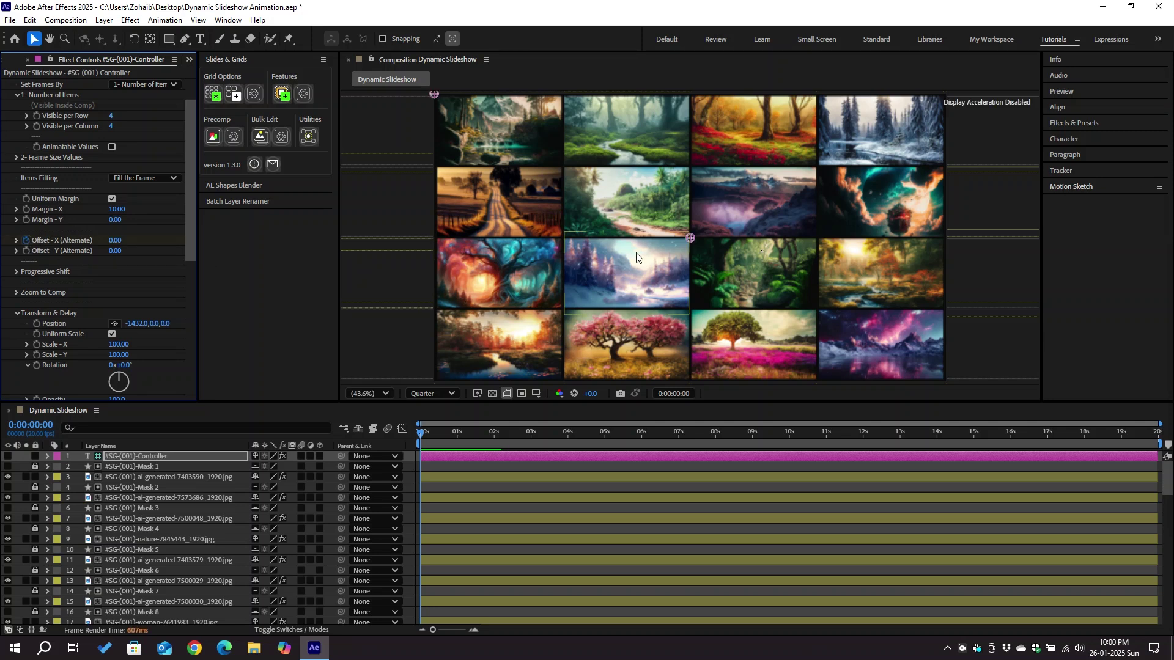
scroll(637, 258, "down", 2)
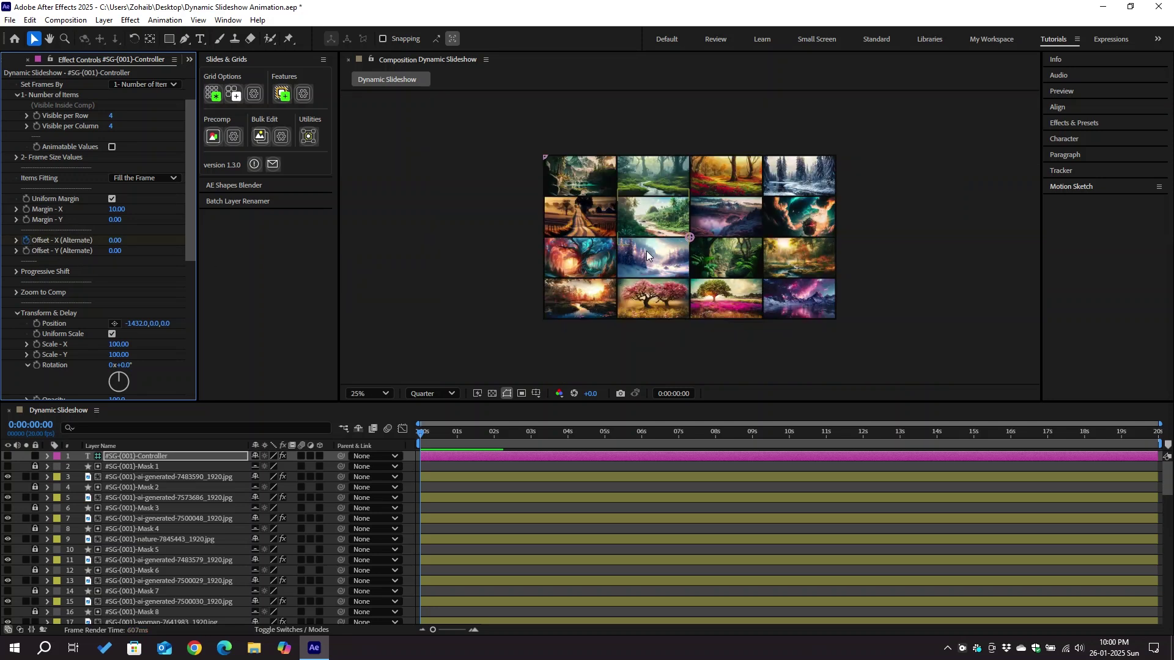
left_click(116, 240)
type("140")
key("Return")
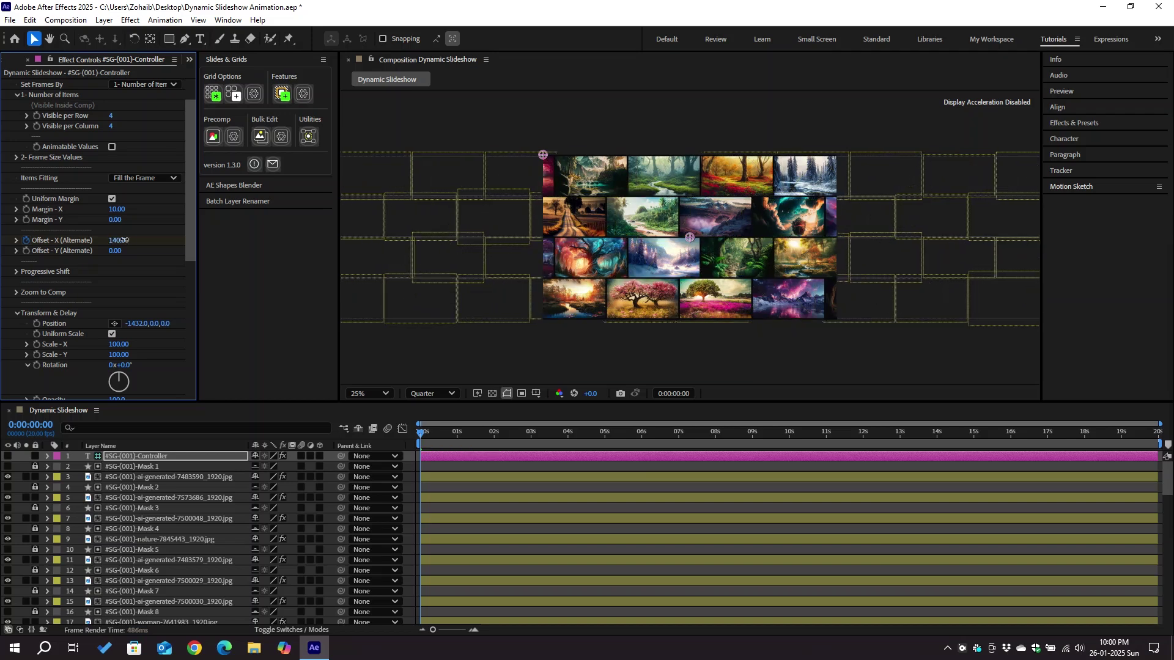
left_click_drag(122, 241, 145, 239)
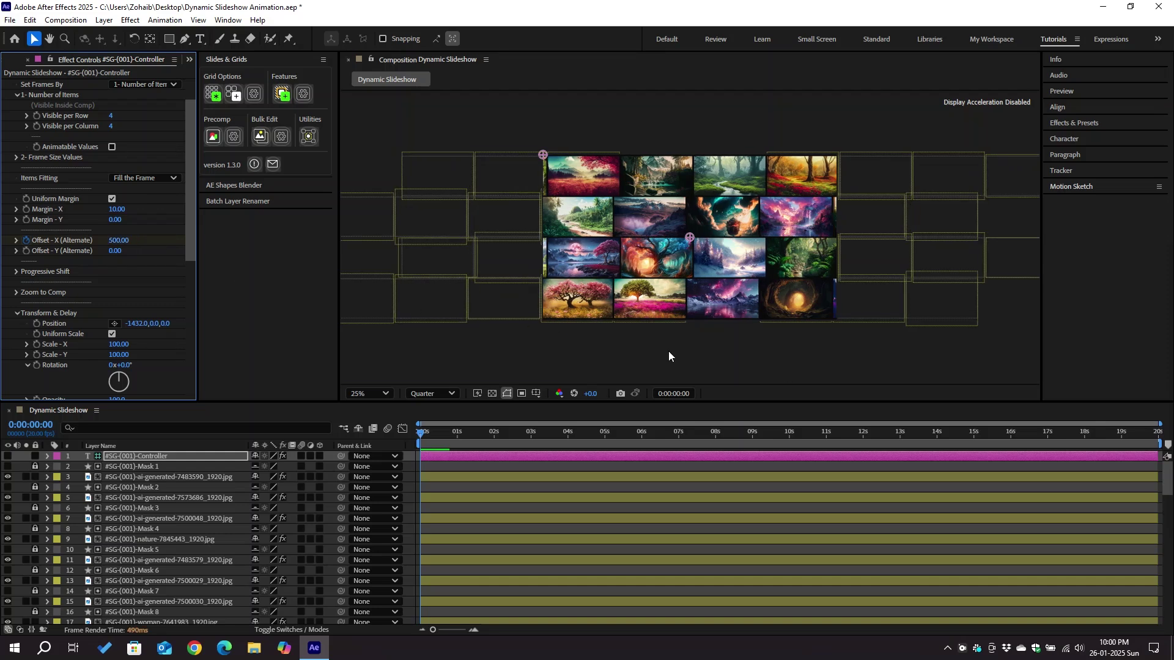
At the comp's last frame, change Offset-X (Alternate) to -500.
left_click_drag(1145, 432, 1160, 436)
key("u")
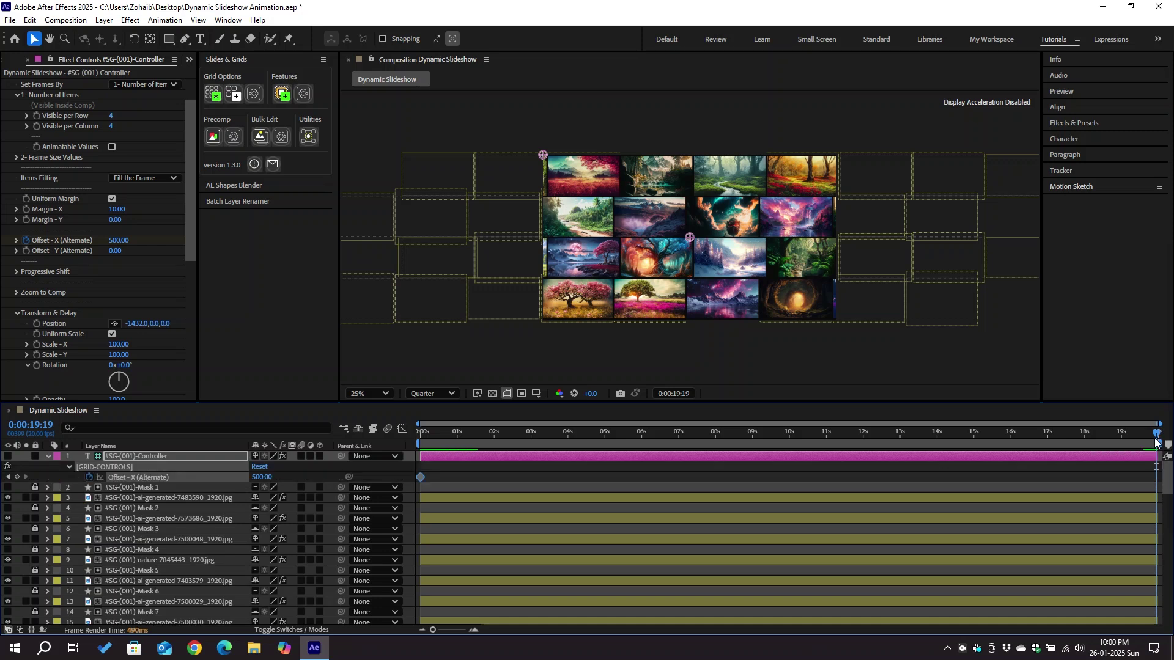
left_click(259, 477)
left_click(255, 480)
type("-")
key("Return")
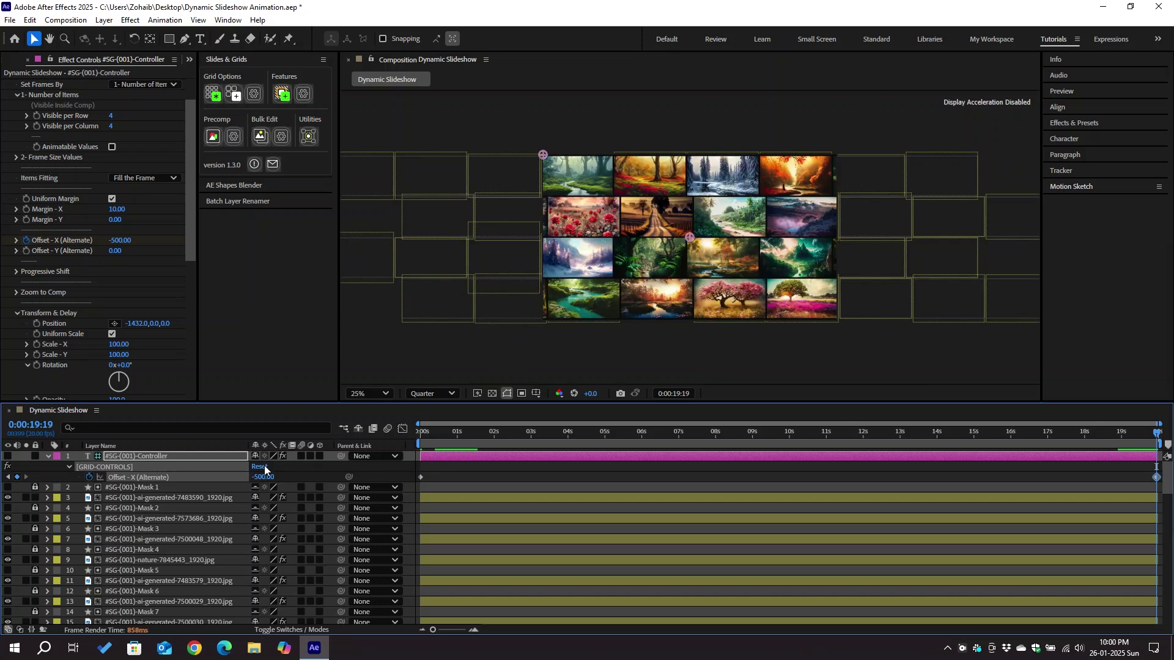
Fit the whole composition in the viewer and preview the sliding alternate rows.
left_click(400, 369)
key("shift+/")
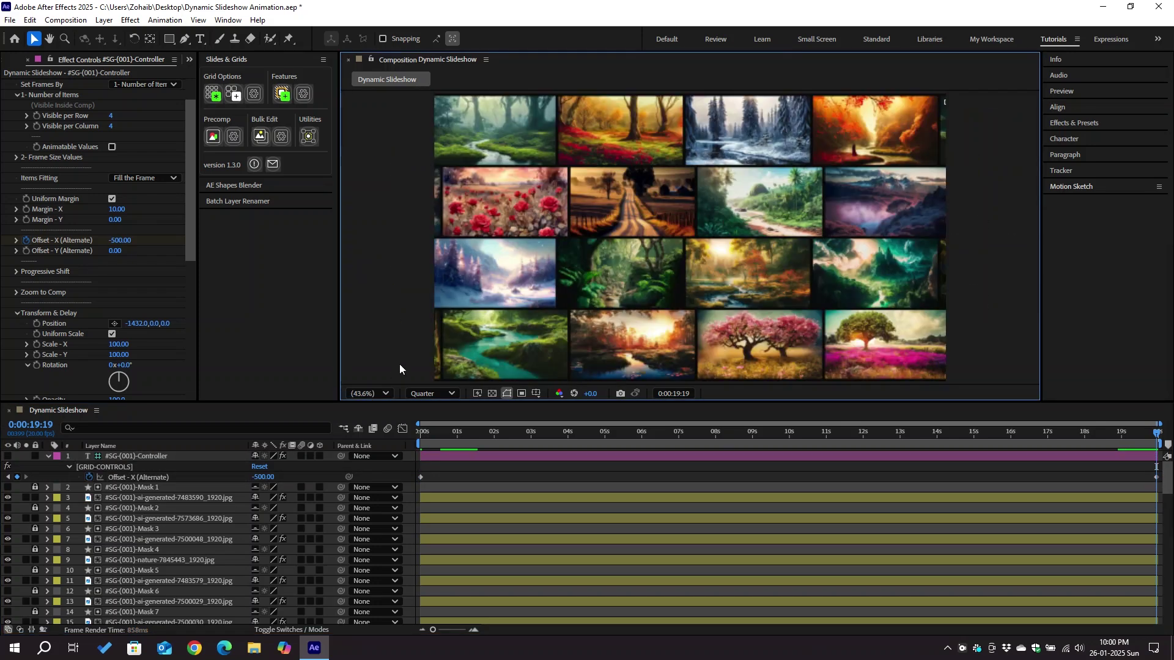
key("space")
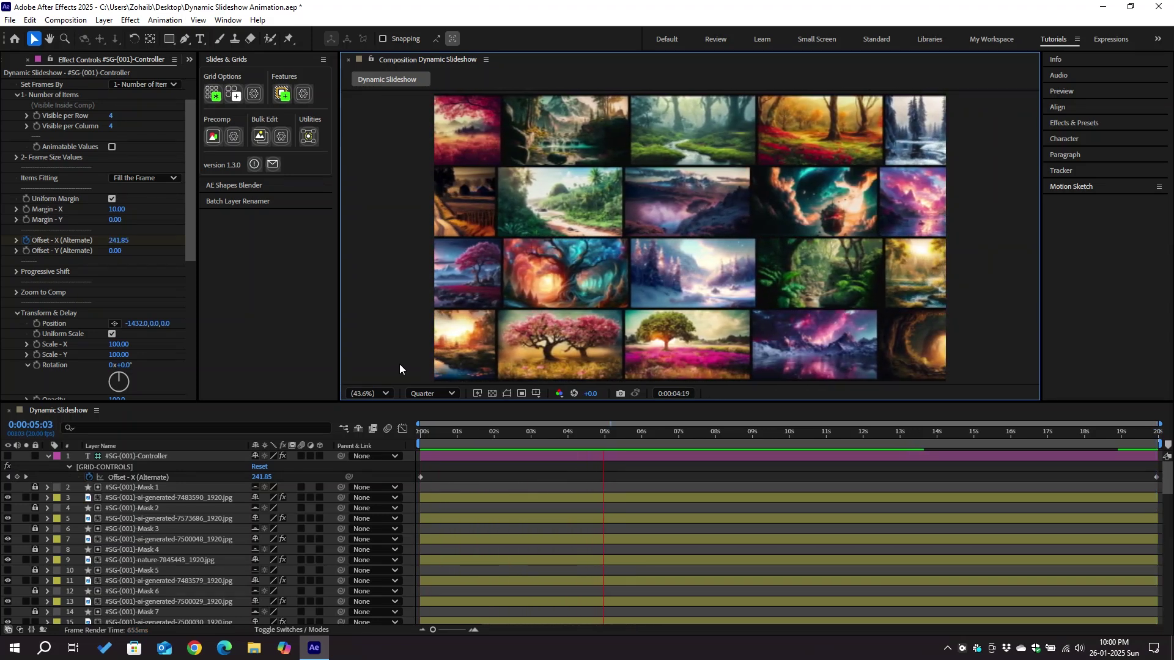
key("space")
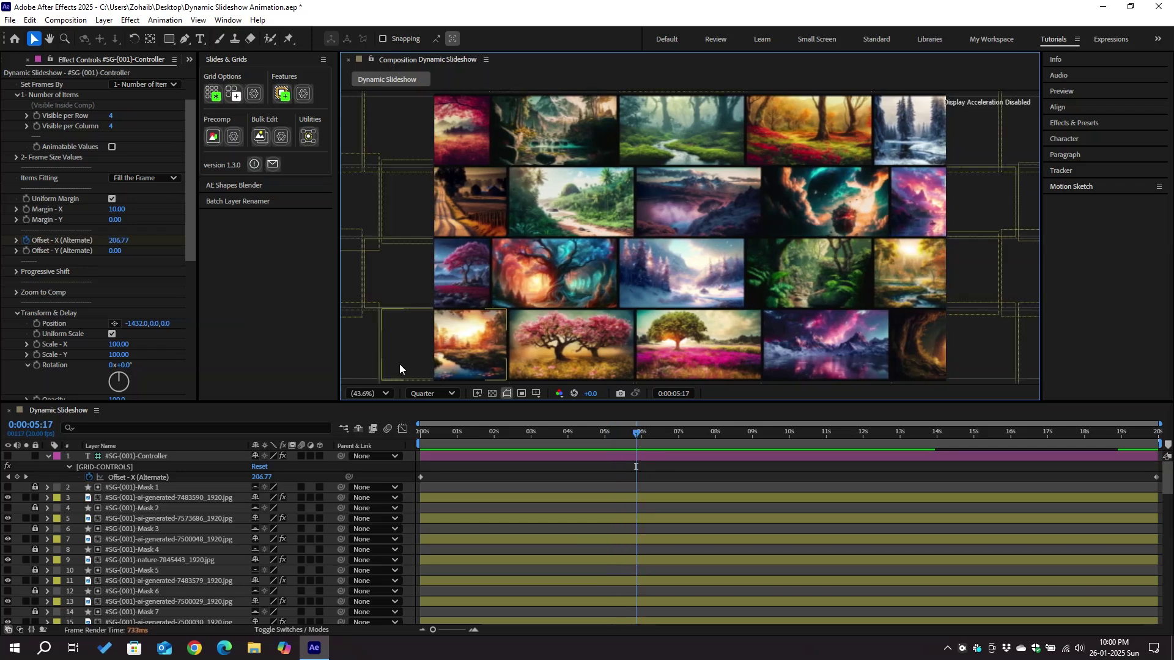
left_click(191, 327)
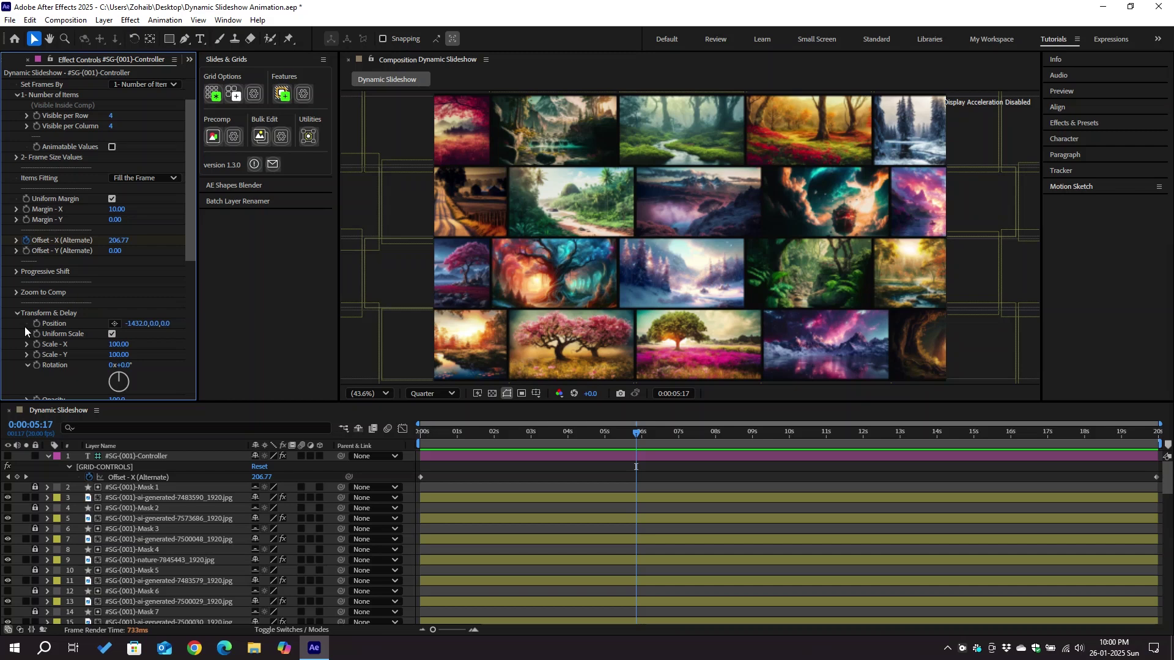
In Zoom to Comp, set Item Index to 15 and drag Zoom Slider up to 100%.
left_click(17, 294)
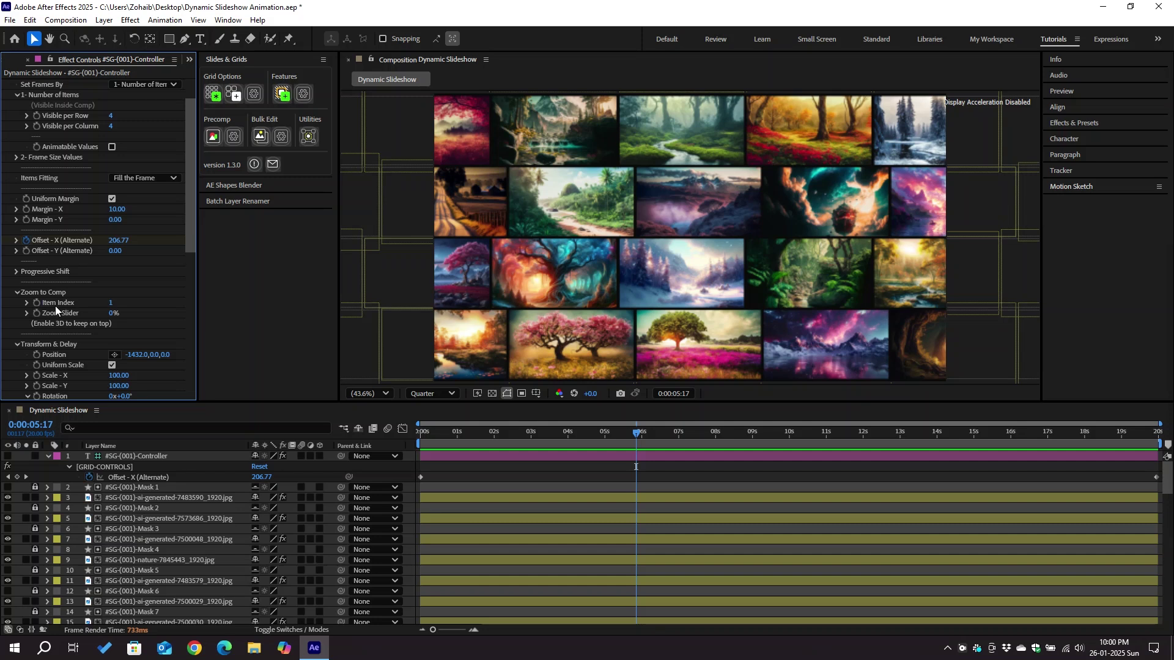
left_click(574, 212)
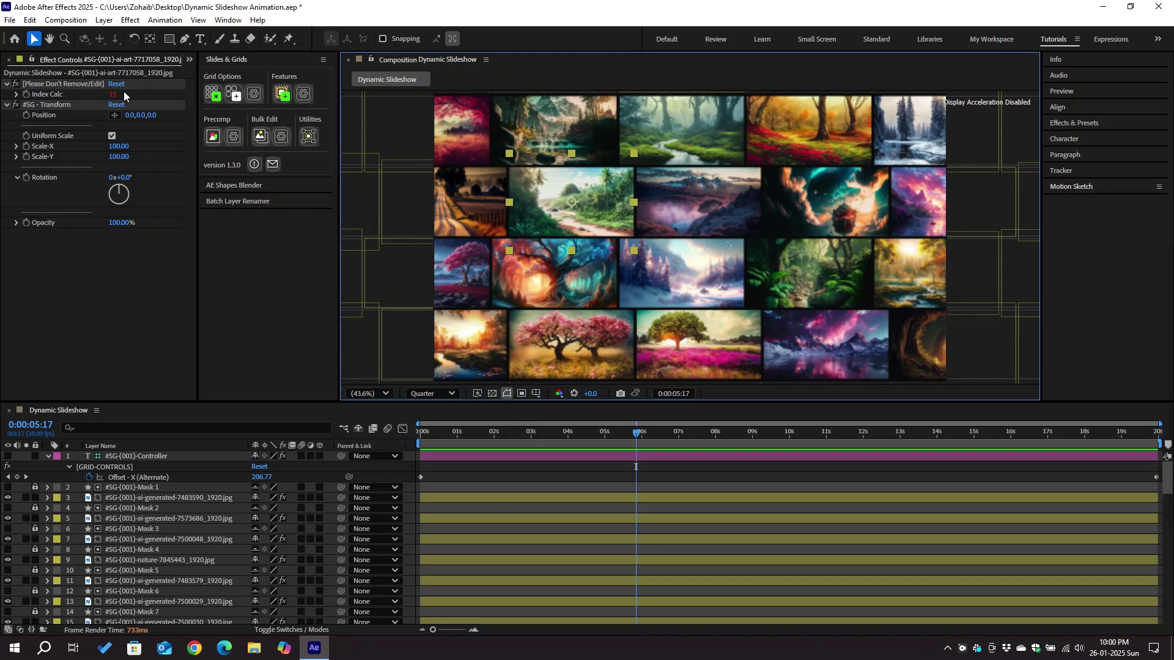
left_click(119, 459)
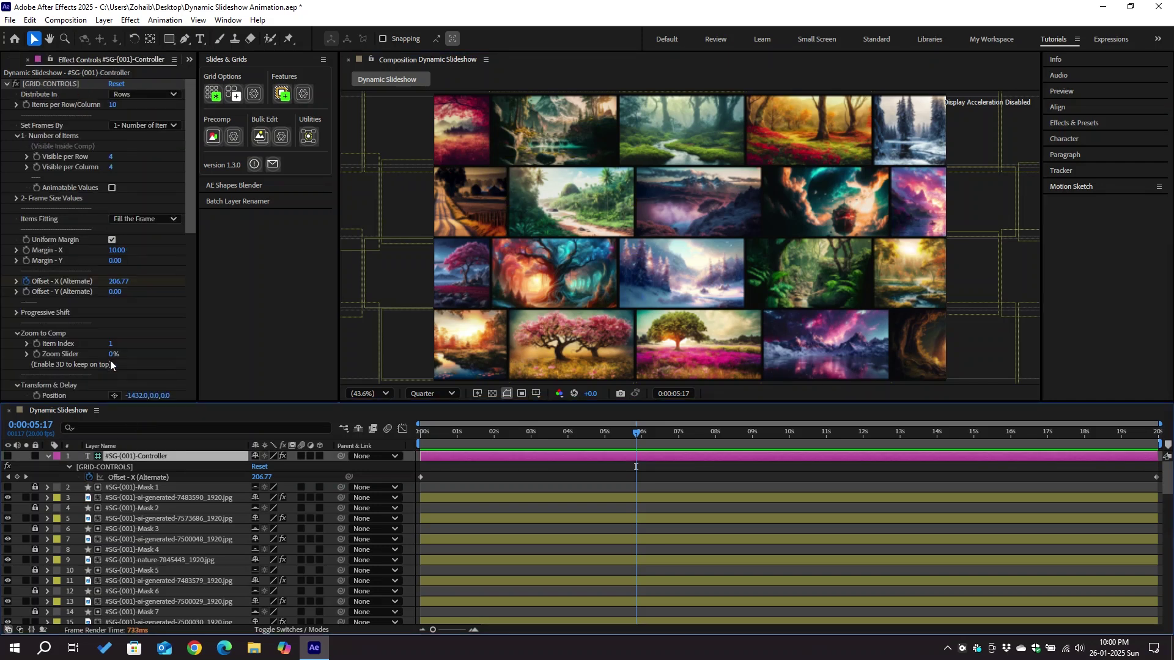
left_click(120, 343)
type("15")
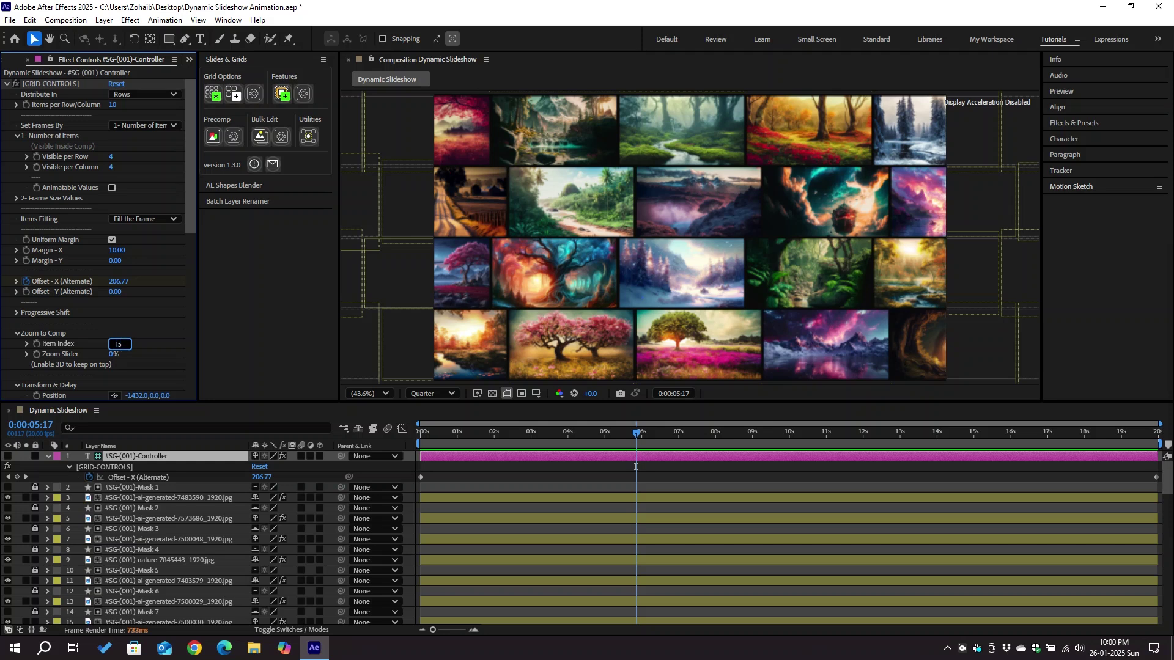
key("Return")
key("Return")
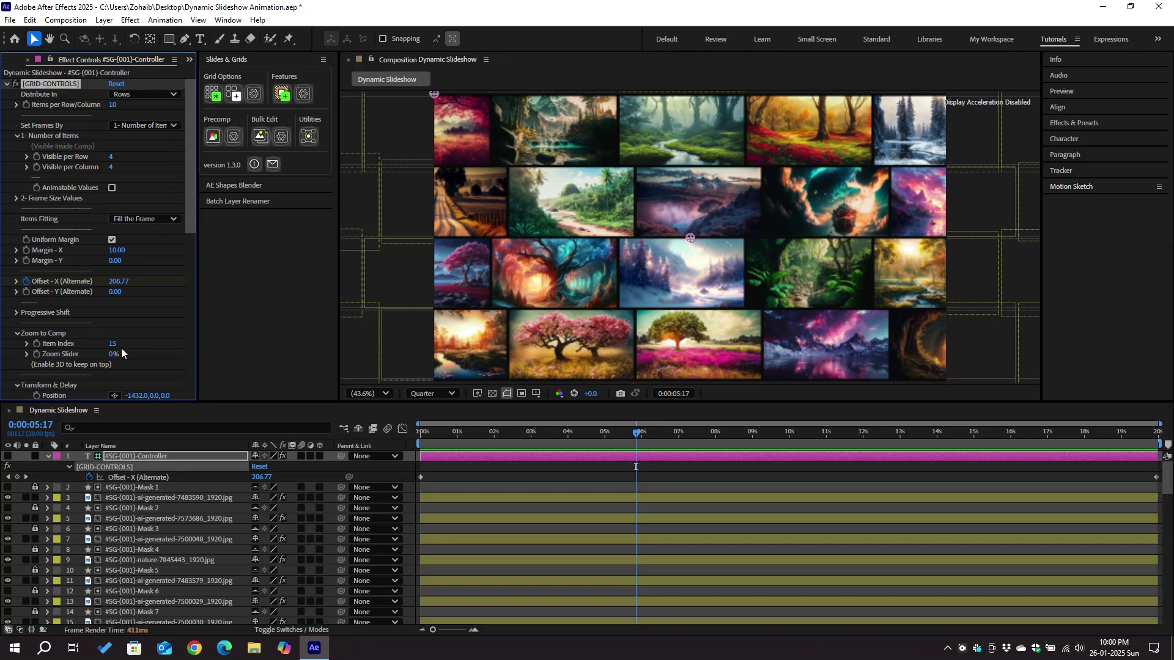
left_click_drag(109, 355, 173, 359)
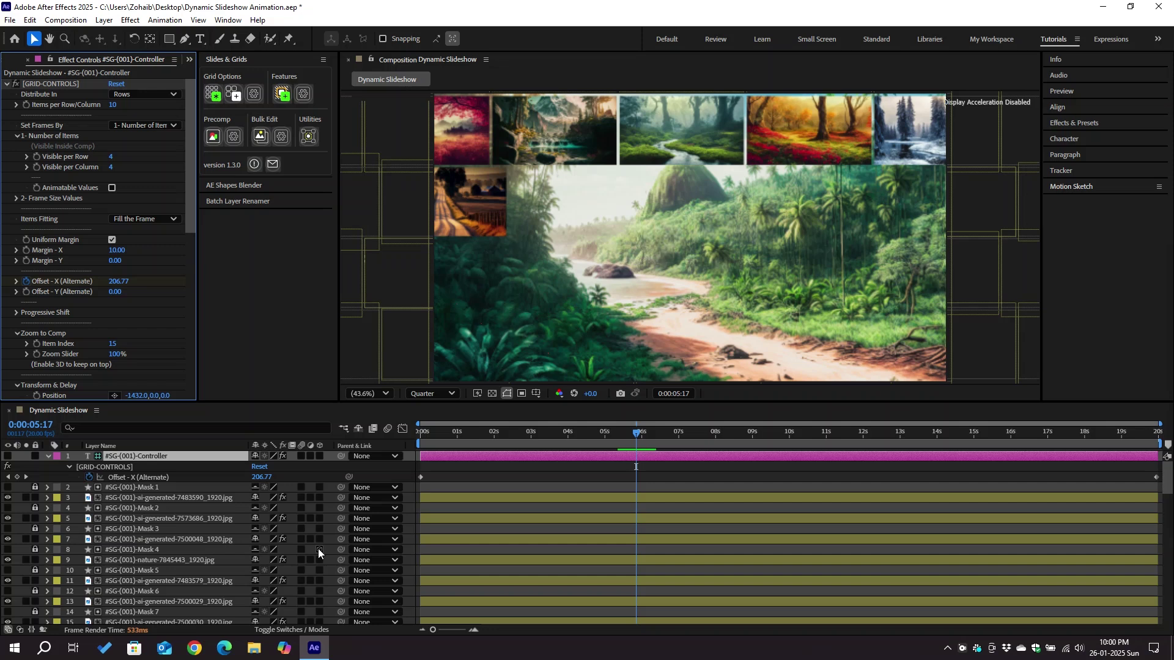
left_click(309, 137)
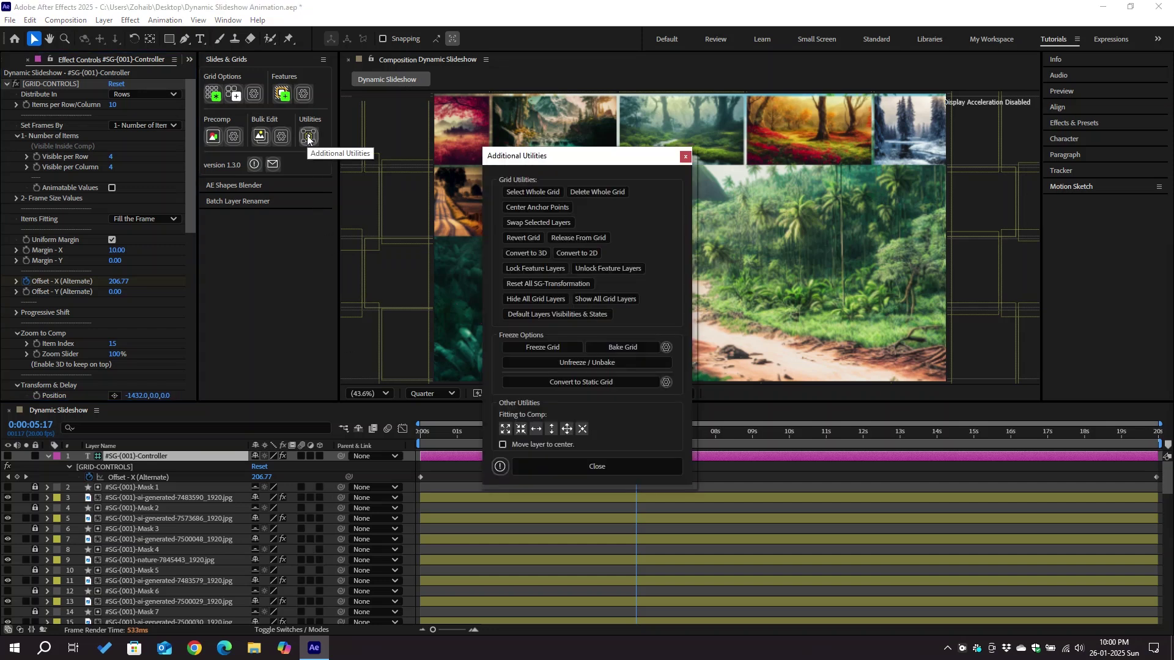
Choose Convert to 3D in Additional Utilities and close the dialog.
left_click(534, 256)
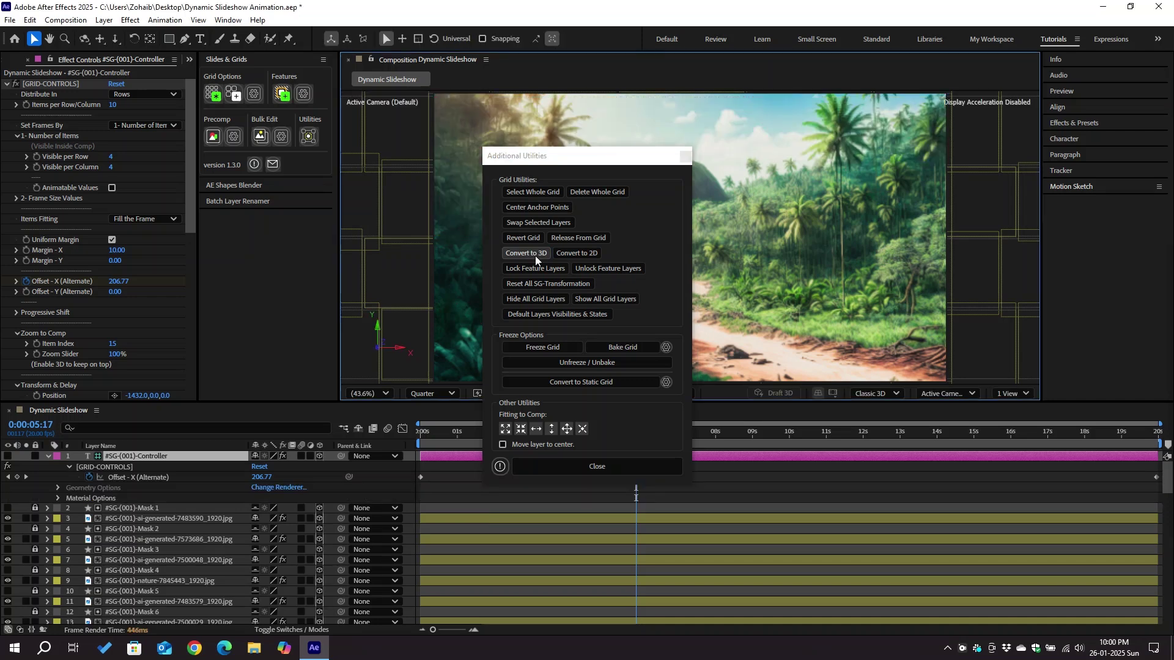
left_click(574, 467)
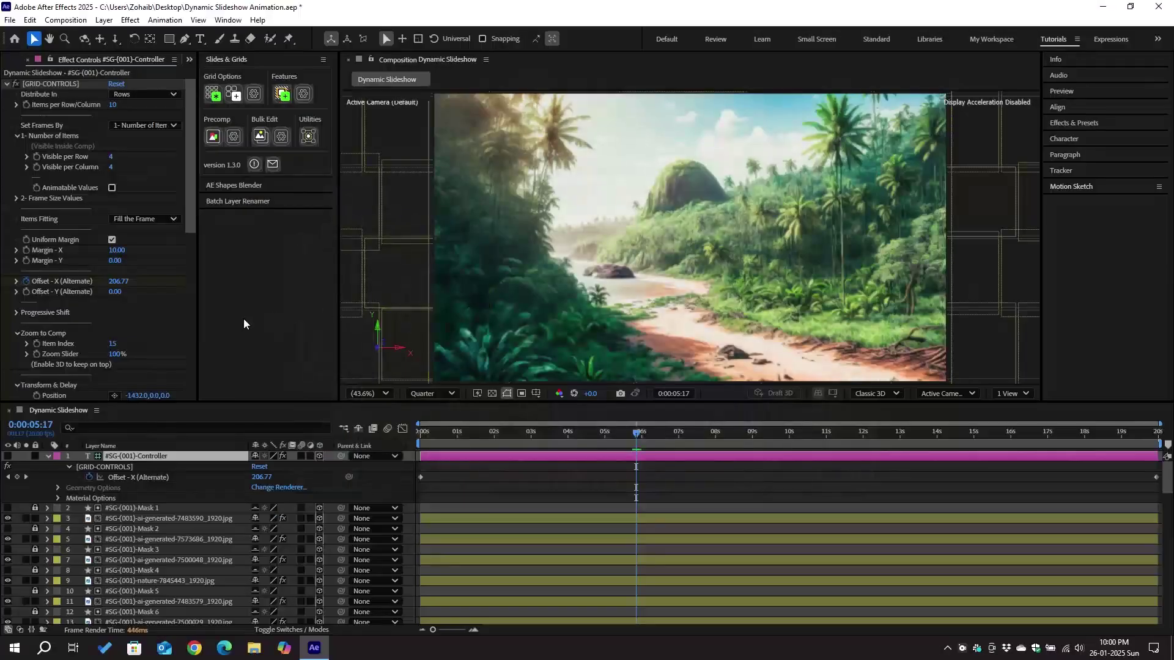
Enter 0 for Zoom Slider so the full 3D image grid shows again.
left_click(116, 353)
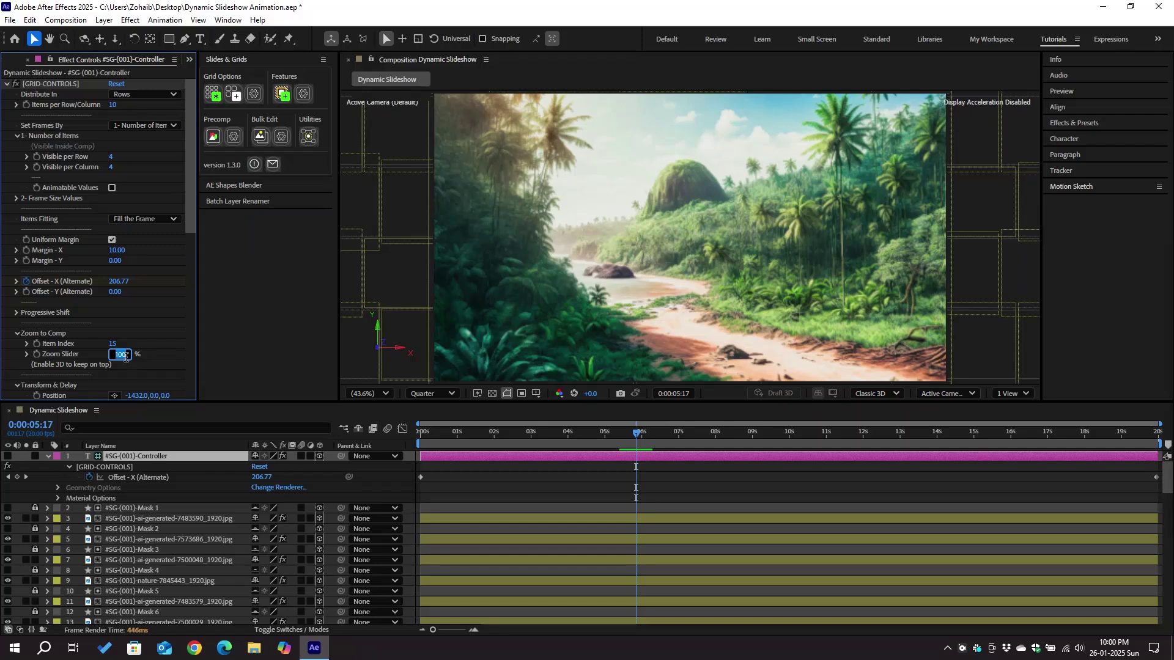
type("0")
key("Return")
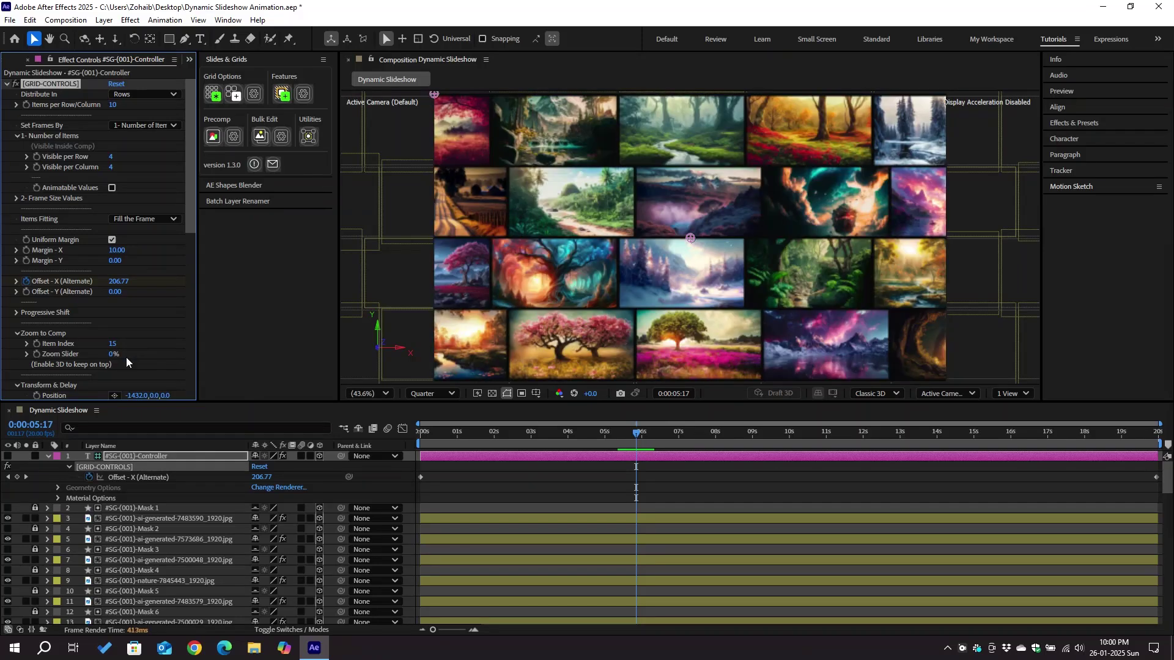
scroll(126, 354, "down", 5)
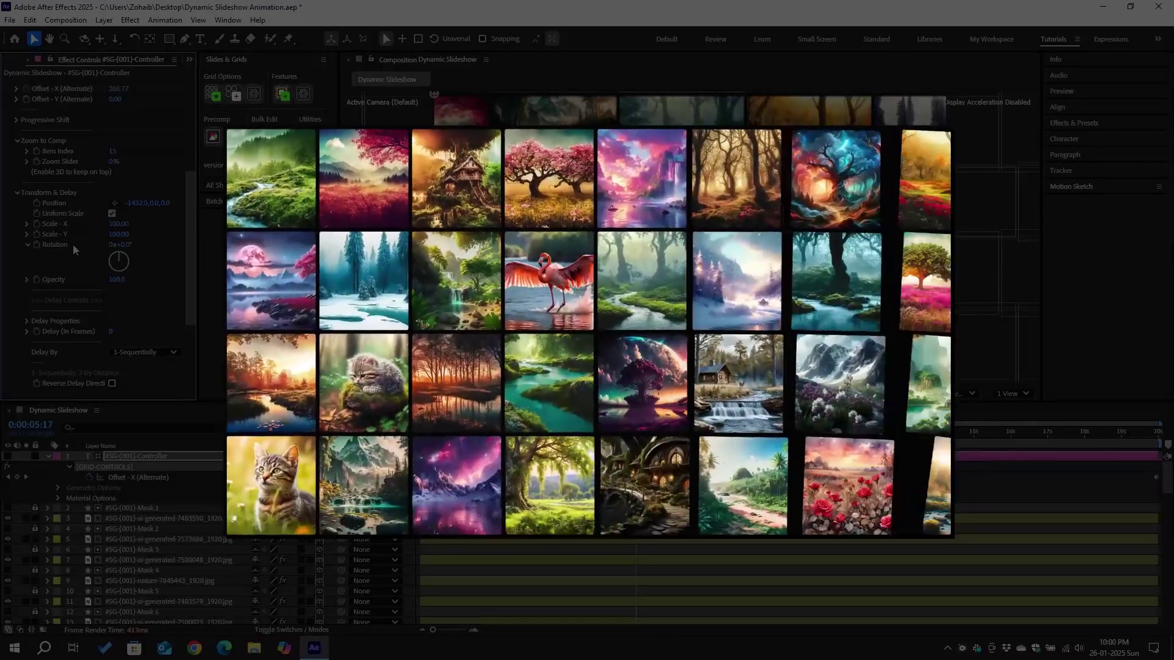
scroll(72, 258, "down", 3)
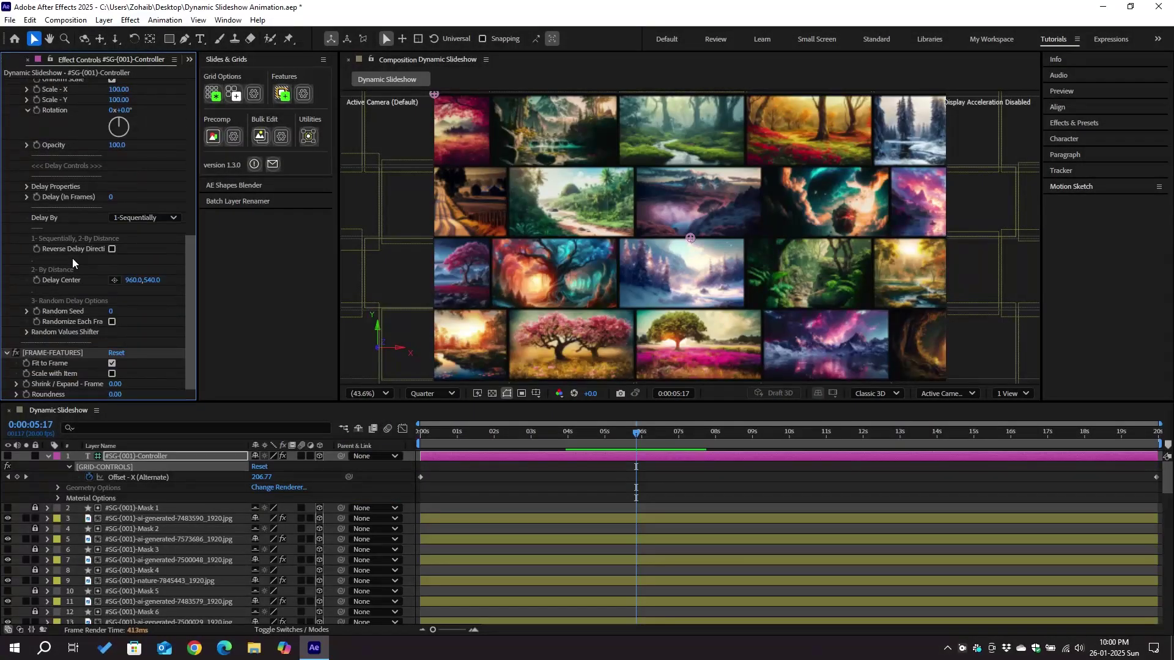